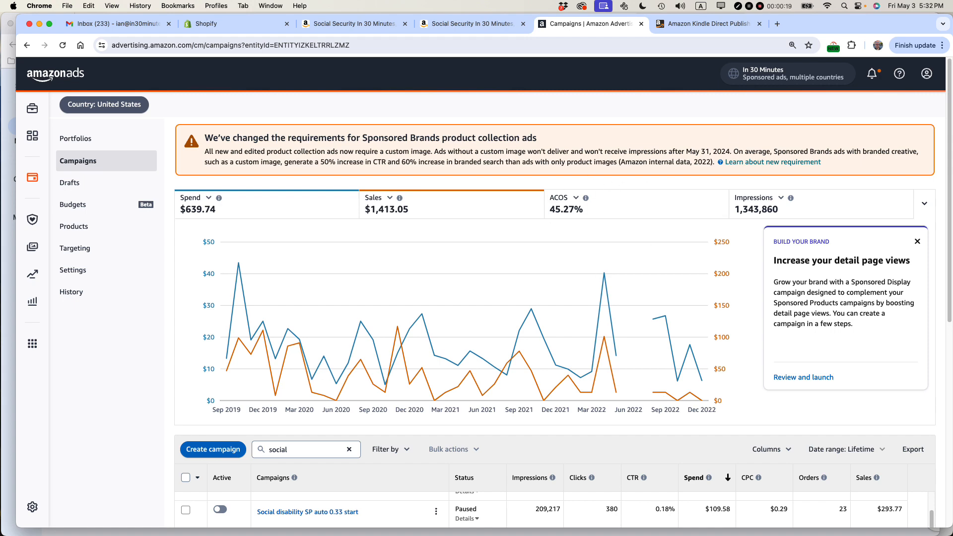
- Check the promotion options for the Volume 1 paperback on the KDP bookshelf, and return to the Amazon Ads campaigns page
{"action": "left_click", "coordinate": [698, 26]}
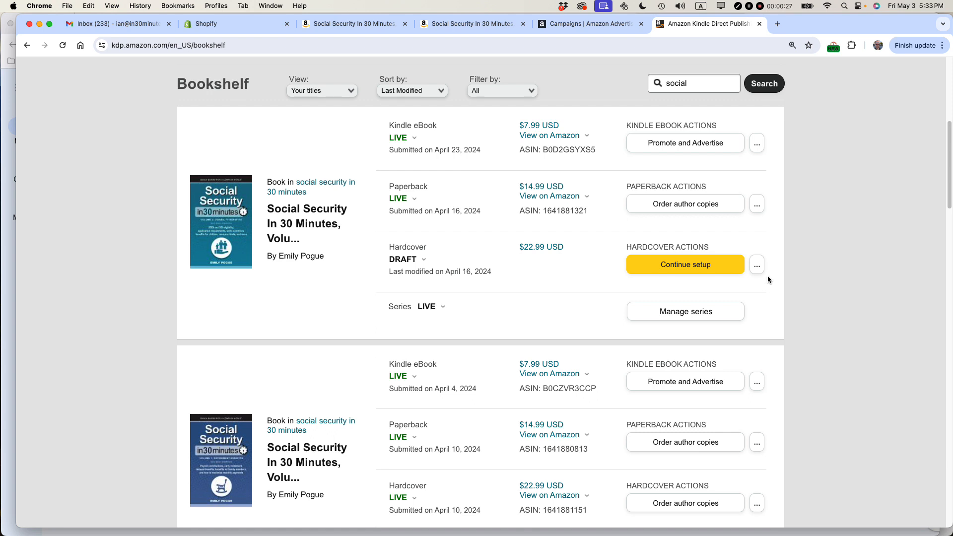
{"action": "left_click", "coordinate": [761, 443]}
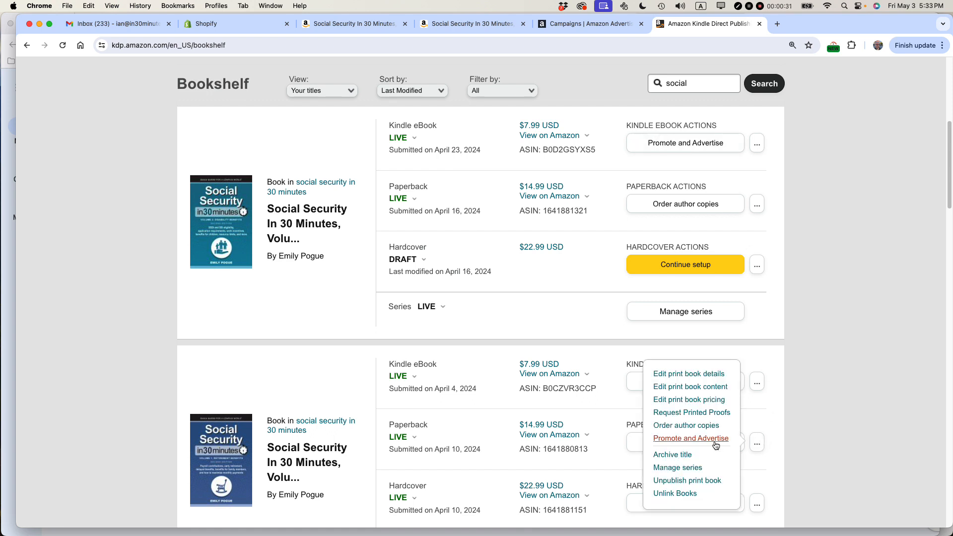
{"action": "left_click", "coordinate": [586, 24]}
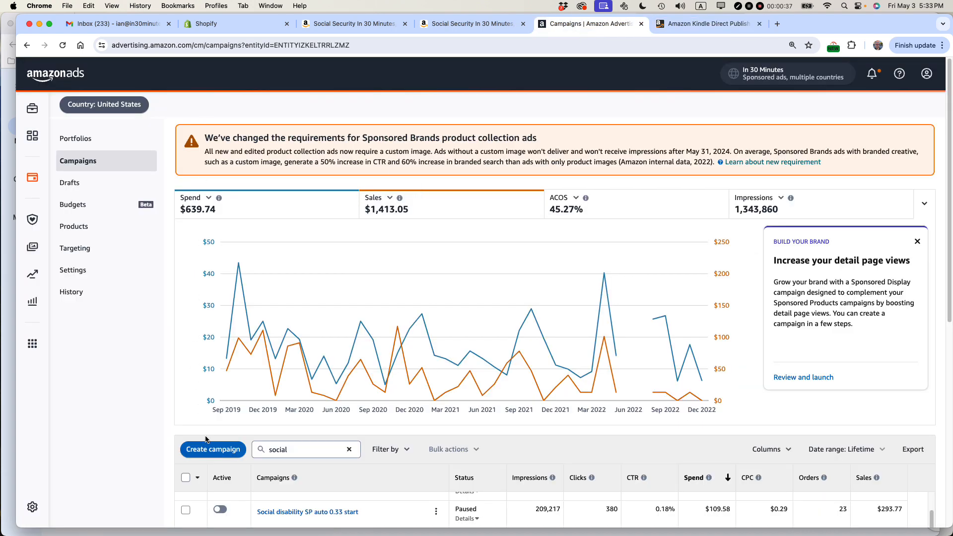
- Create a new Sponsored Products campaign and choose the Standard ad format, consulting the book's Amazon product page for its title
{"action": "left_click", "coordinate": [212, 451]}
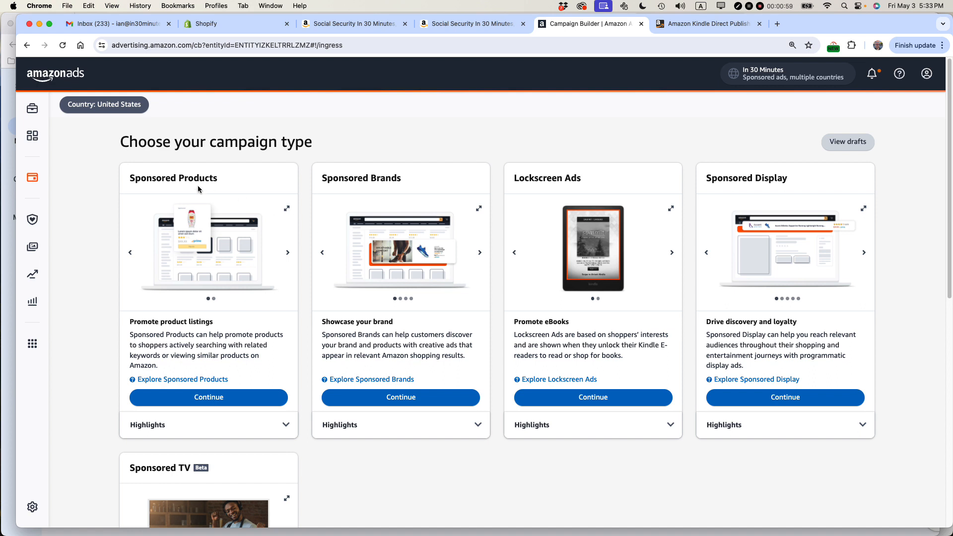
{"action": "left_click", "coordinate": [213, 398]}
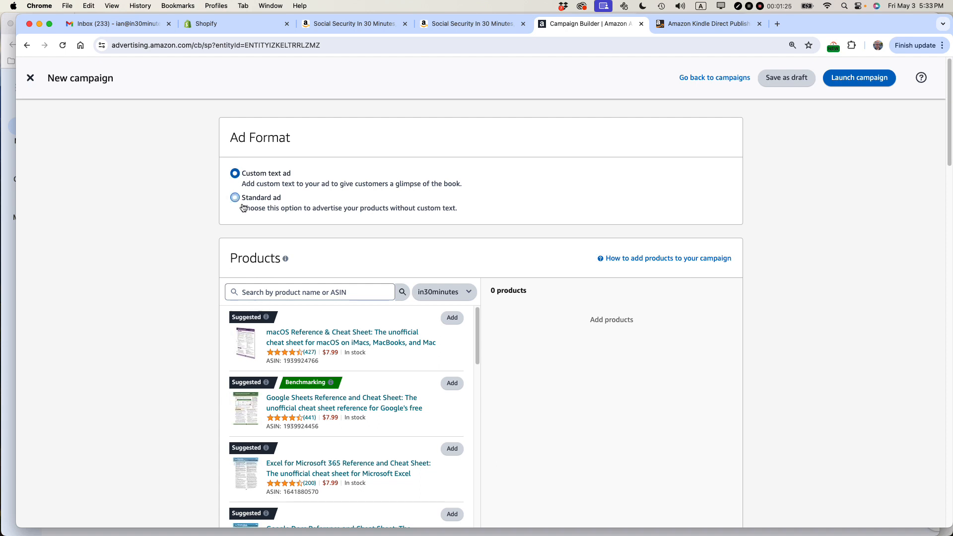
{"action": "left_click", "coordinate": [457, 27]}
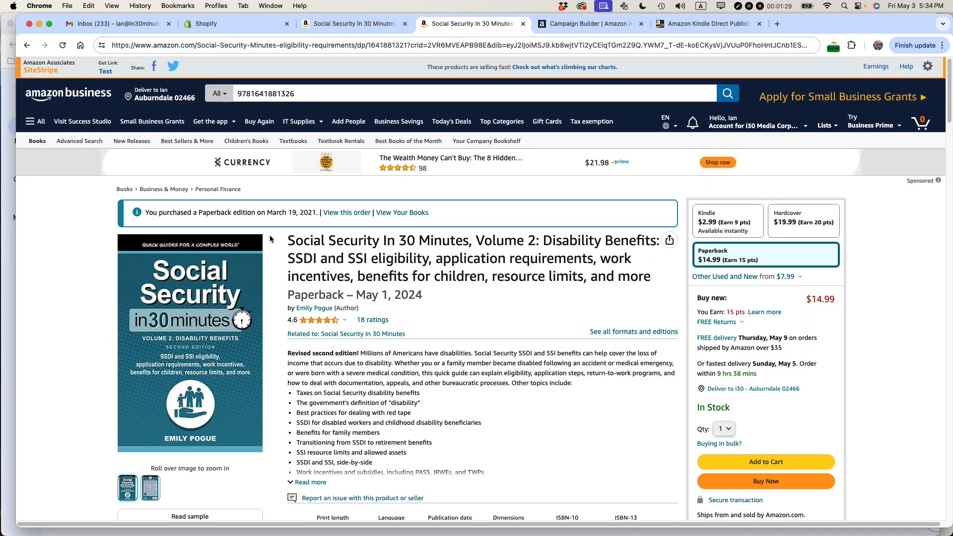
{"action": "left_click_drag", "start_coordinate": [288, 240], "coordinate": [469, 240]}
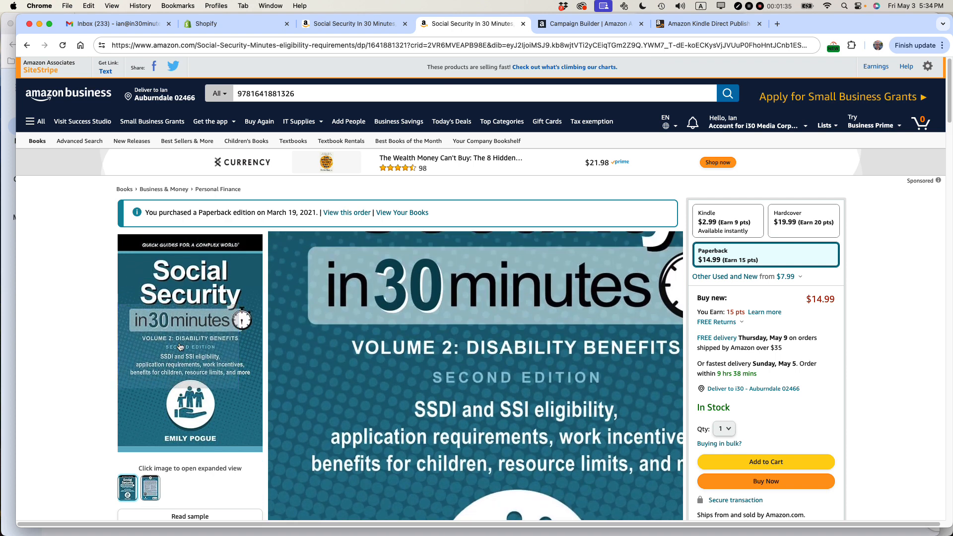
{"action": "left_click", "coordinate": [583, 24]}
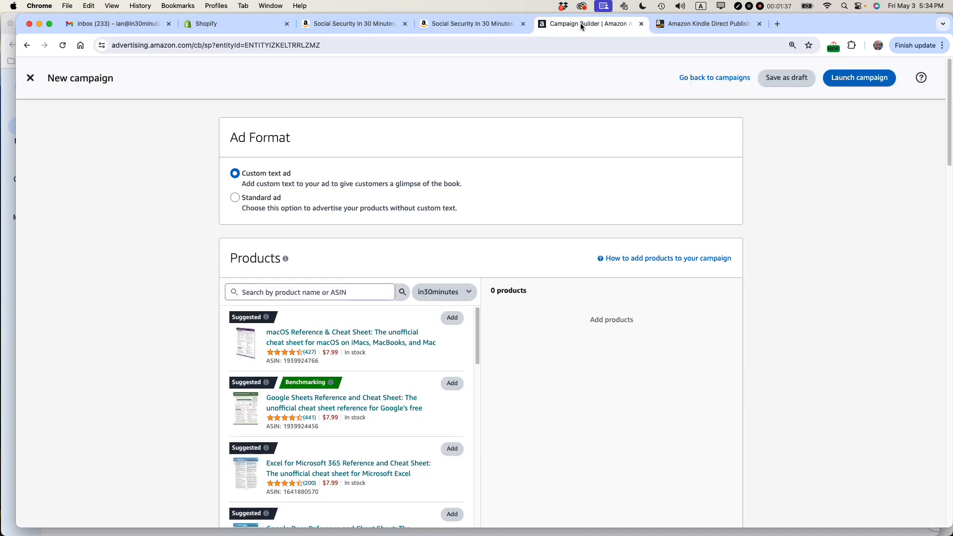
{"action": "left_click", "coordinate": [235, 198]}
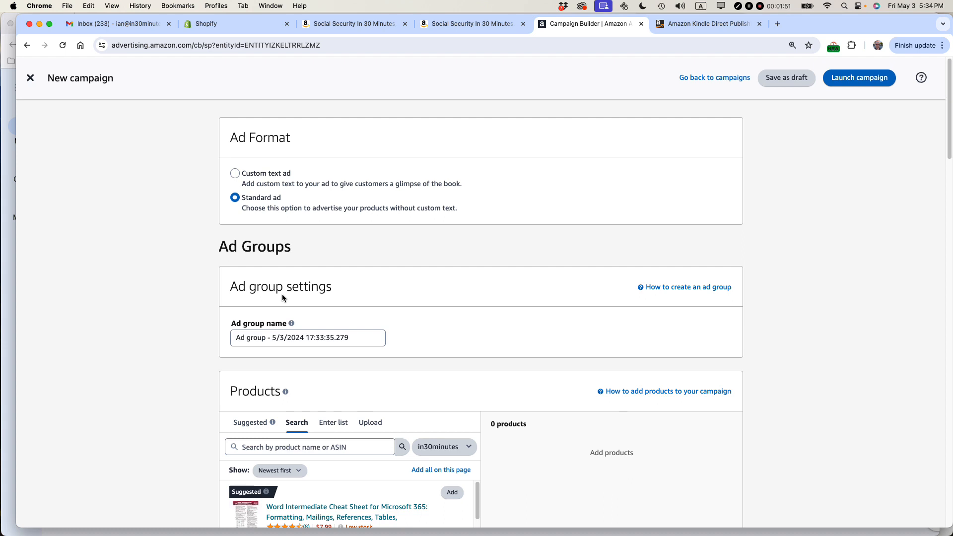
- Name the ad group "SS v2e2 May 2024"
{"action": "left_click", "coordinate": [270, 340]}
{"action": "triple_click", "coordinate": [270, 340]}
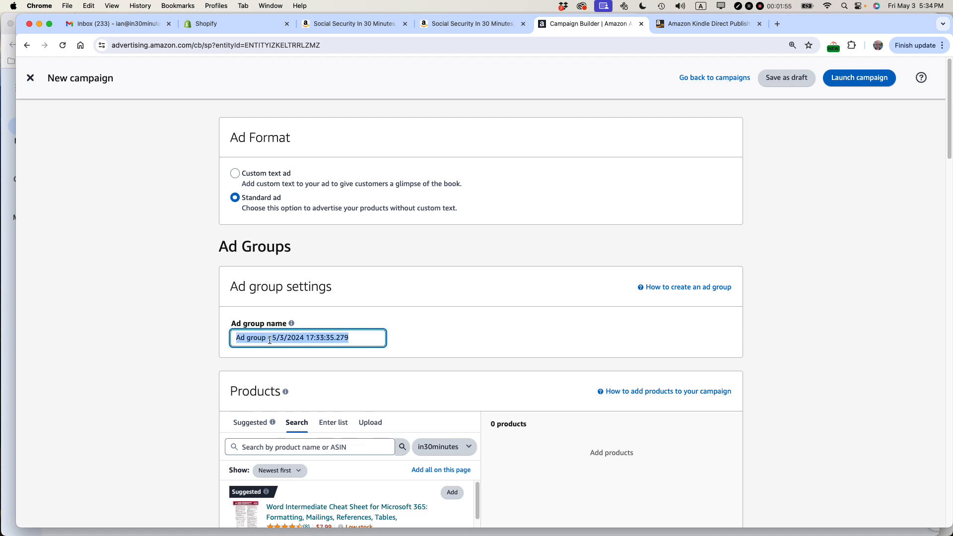
{"action": "type", "text": "SS v2"}
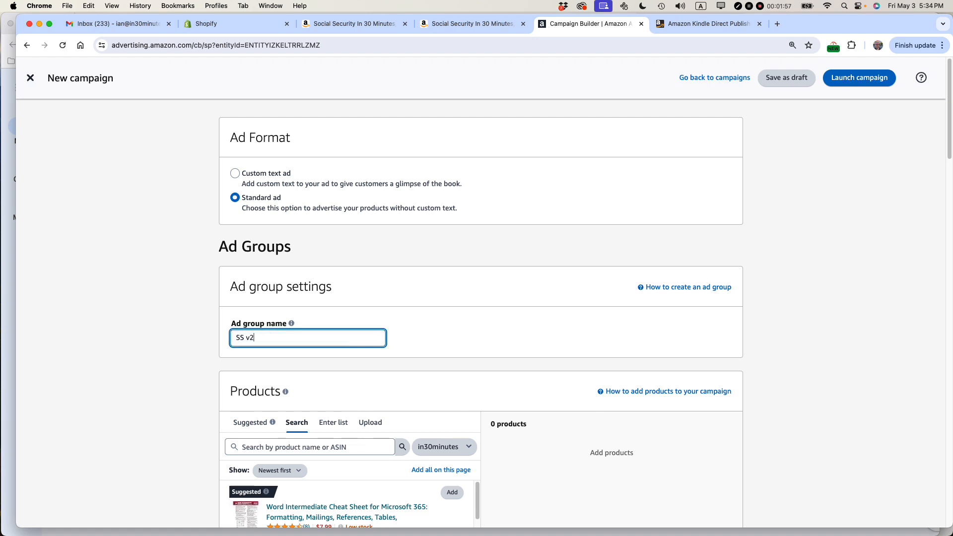
{"action": "type", "text": "e2 May 2024"}
- Switch to TextEdit to consult the book metadata file, and return to the new campaign form in Chrome
{"action": "scroll", "coordinate": [405, 285], "scroll_direction": "down", "scroll_amount": 2}
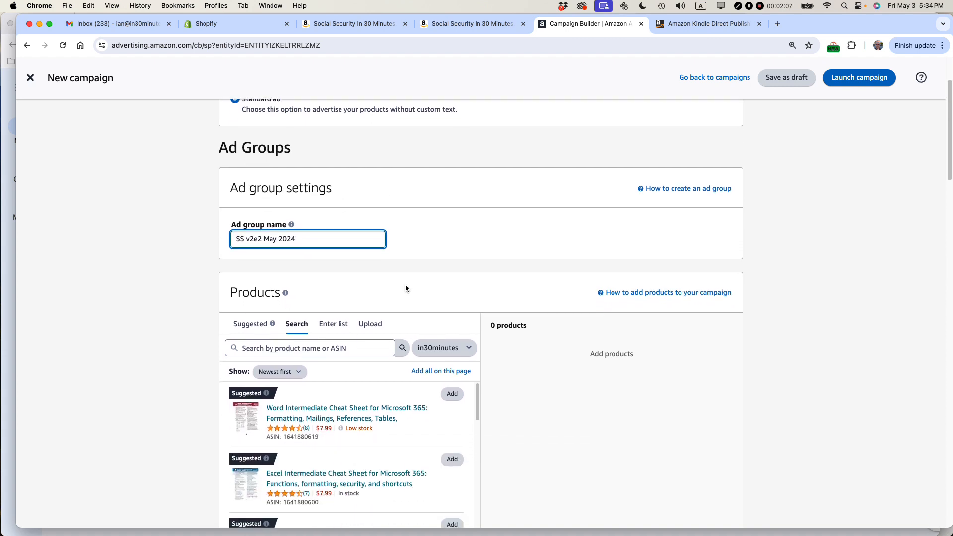
{"action": "scroll", "coordinate": [405, 285], "scroll_direction": "down", "scroll_amount": 1}
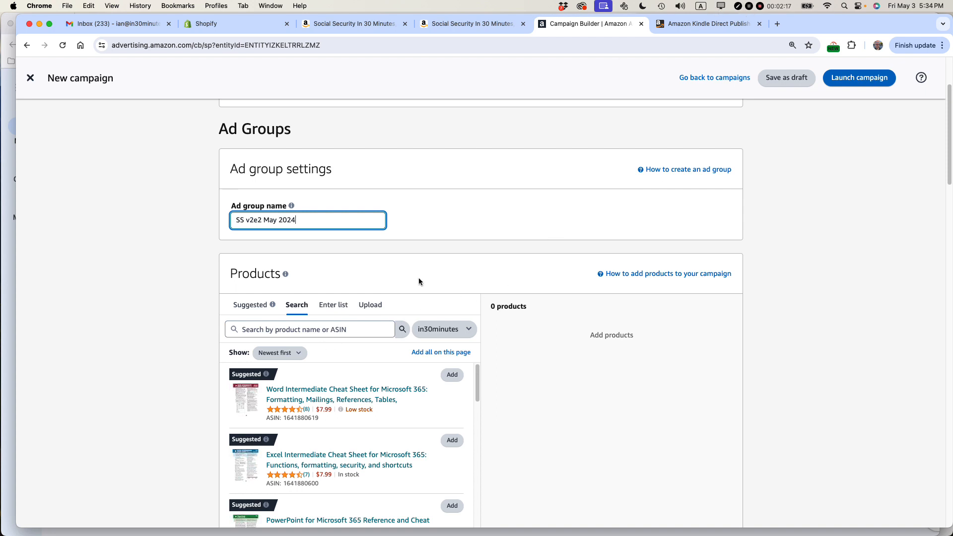
{"action": "key", "text": "super+Tab"}
{"action": "key", "text": "super+Tab"}
{"action": "key", "text": "super+Tab"}
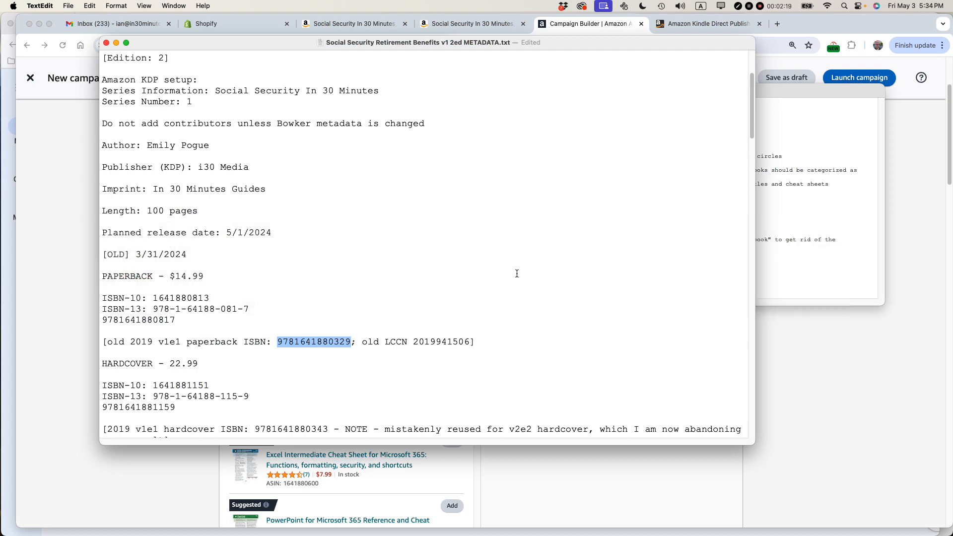
{"action": "key", "text": "super+Tab"}
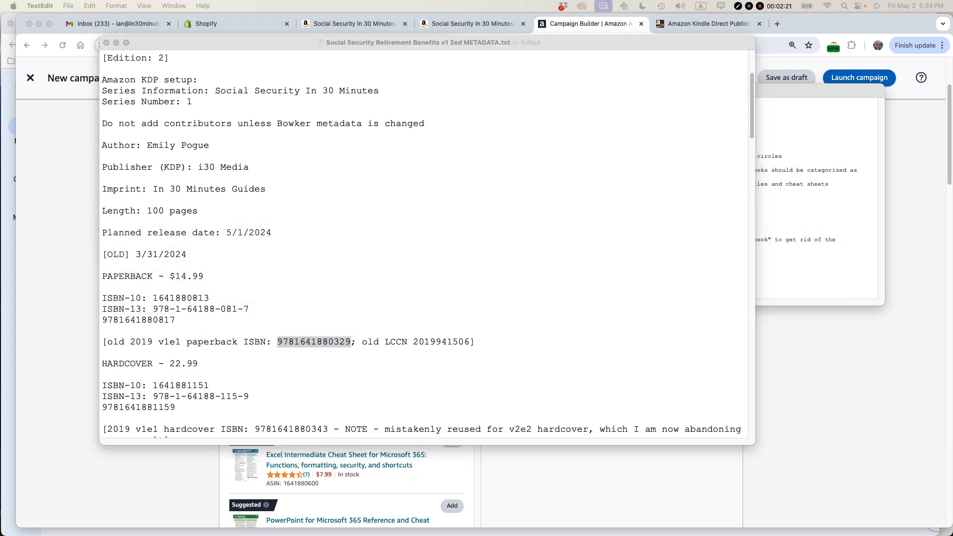
{"action": "left_click", "coordinate": [810, 375]}
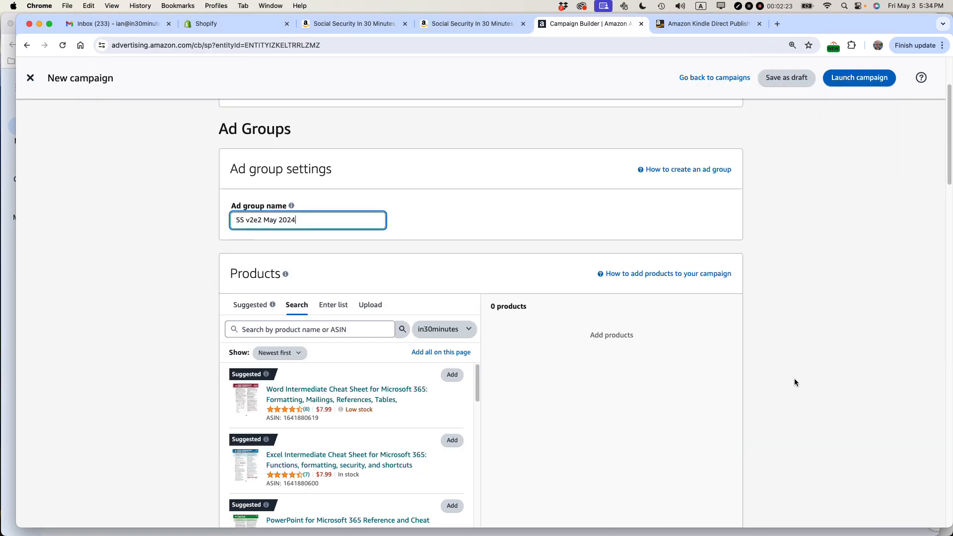
{"action": "left_click", "coordinate": [311, 331]}
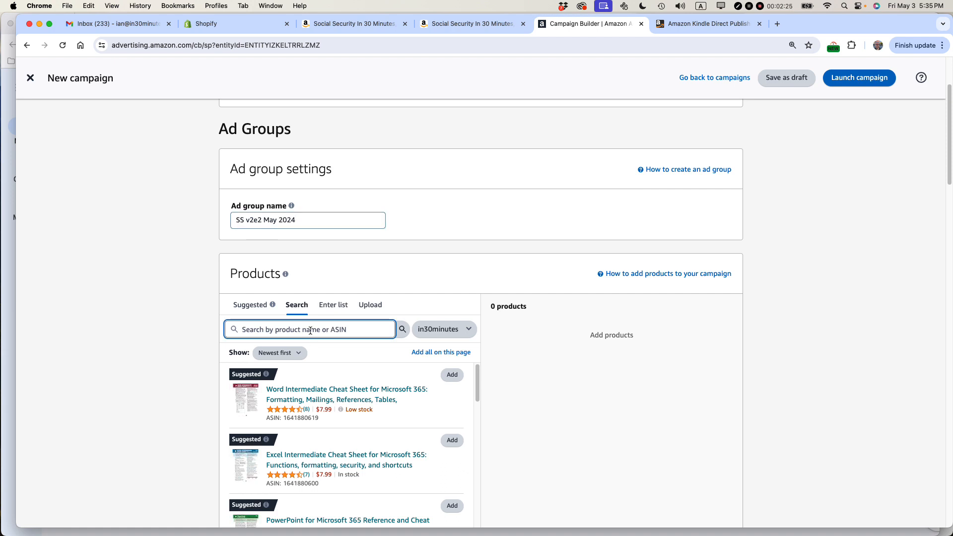
{"action": "key", "text": "super+v"}
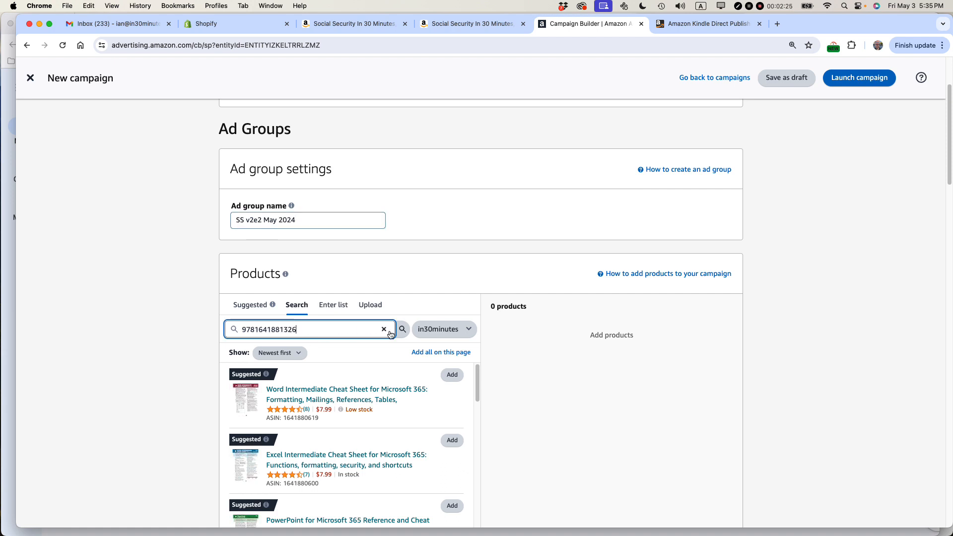
{"action": "left_click", "coordinate": [474, 336]}
{"action": "left_click", "coordinate": [459, 354]}
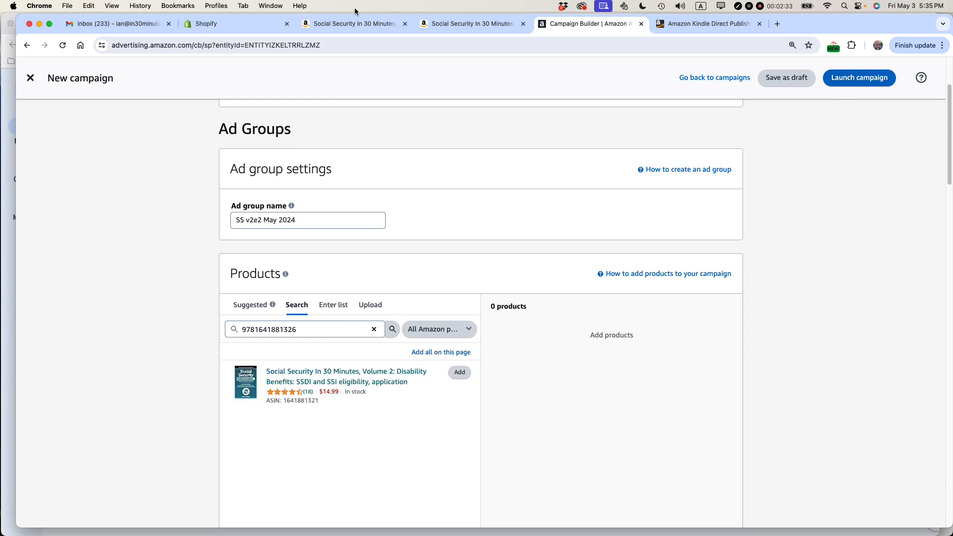
{"action": "left_click", "coordinate": [457, 25]}
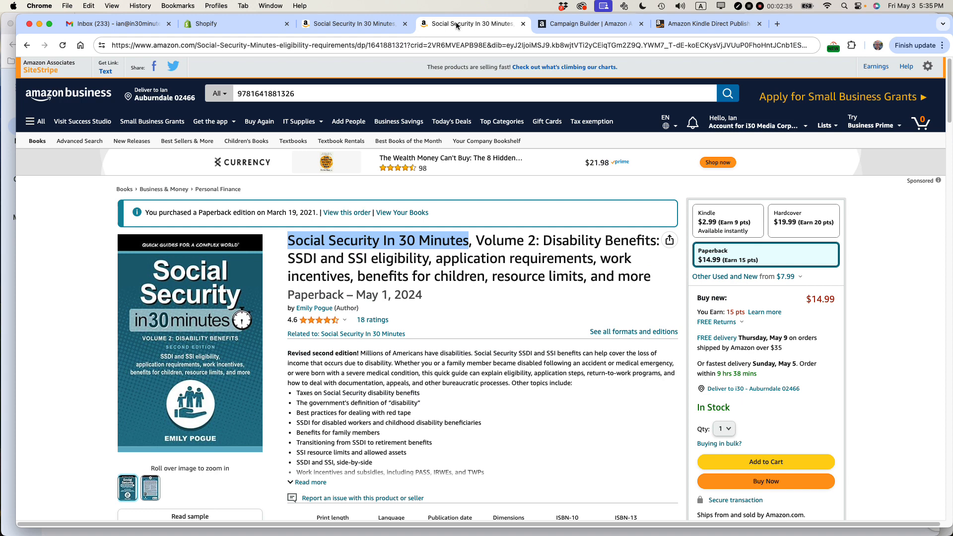
{"action": "left_click", "coordinate": [581, 25]}
{"action": "left_click", "coordinate": [460, 376]}
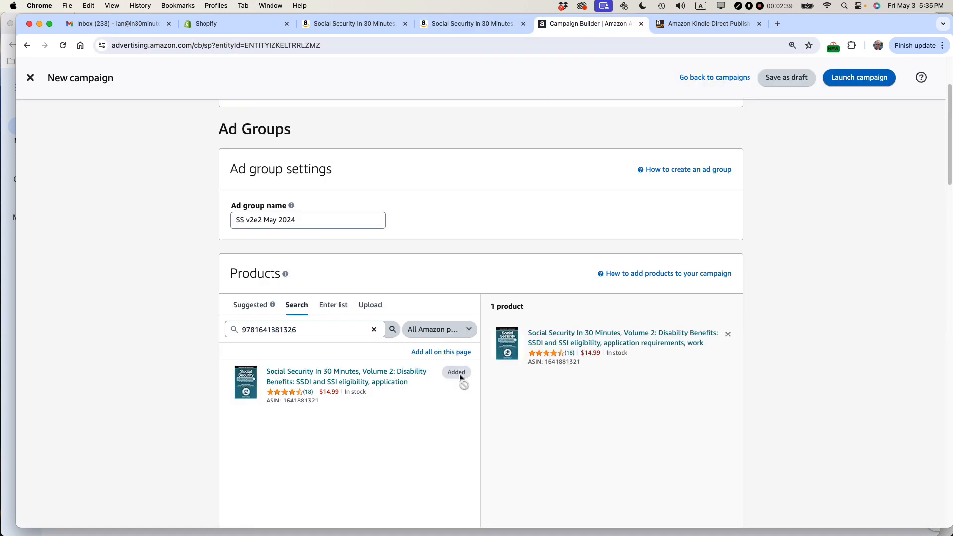
- Review the targeting choices and the book's description on its Amazon product page, and return to the campaign form
{"action": "scroll", "coordinate": [508, 309], "scroll_direction": "down", "scroll_amount": 3}
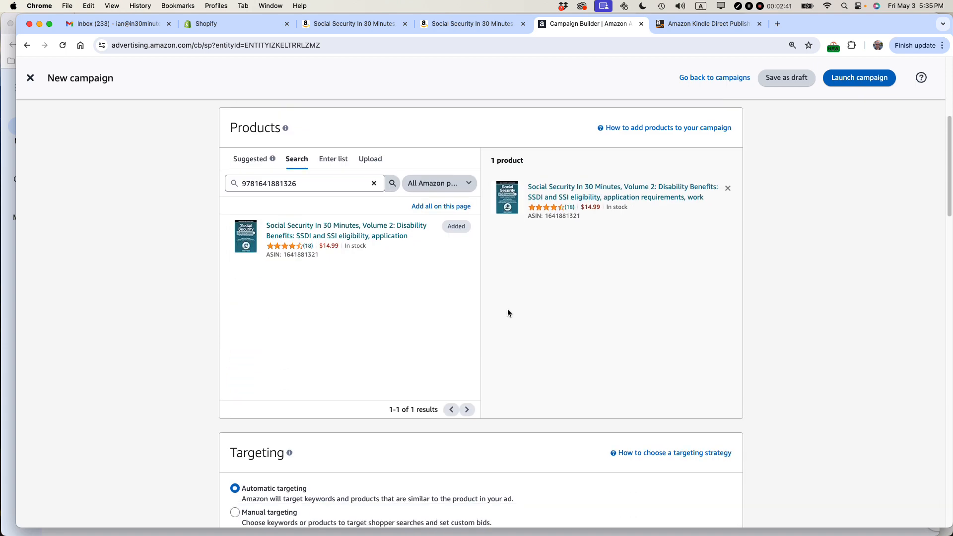
{"action": "scroll", "coordinate": [507, 312], "scroll_direction": "down", "scroll_amount": 4}
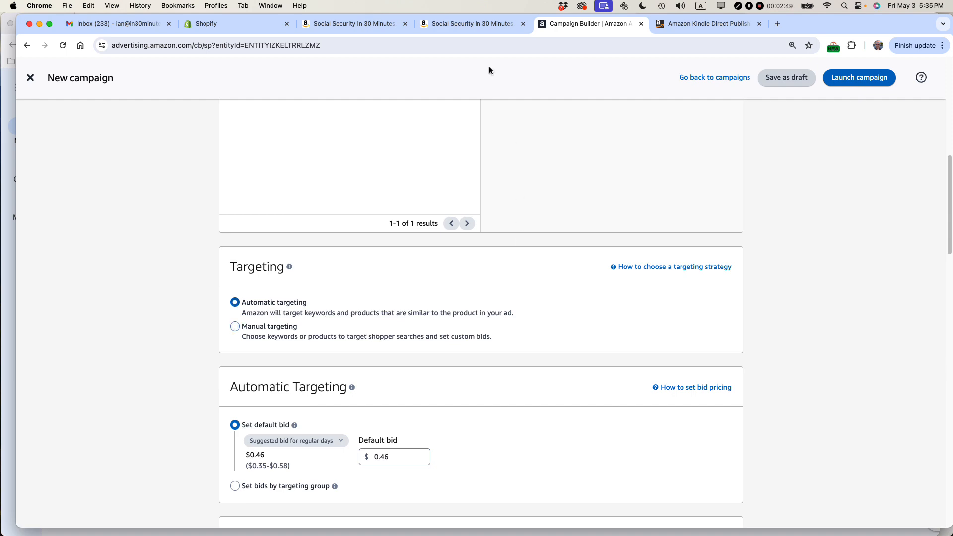
{"action": "left_click", "coordinate": [475, 24]}
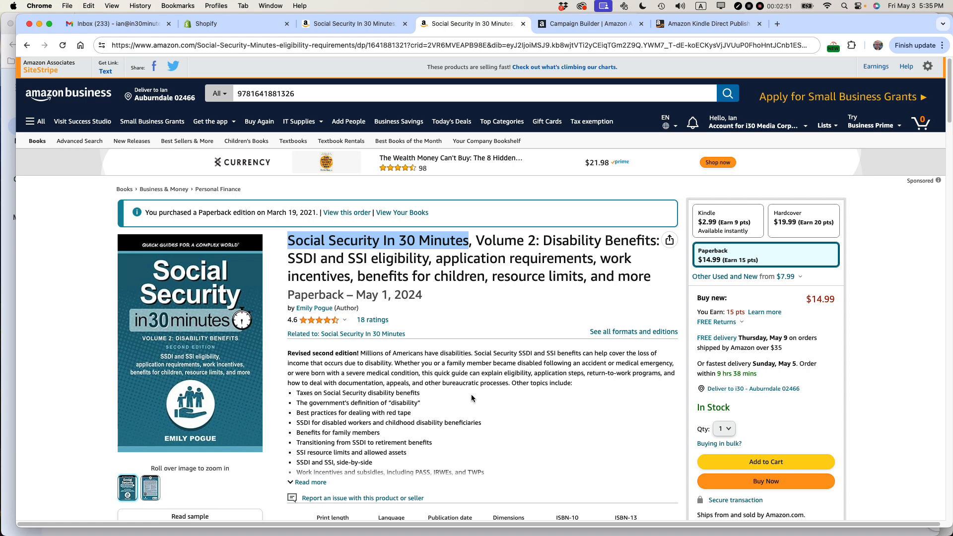
{"action": "scroll", "coordinate": [394, 382], "scroll_direction": "down", "scroll_amount": 3}
{"action": "left_click_drag", "start_coordinate": [345, 234], "coordinate": [407, 322]}
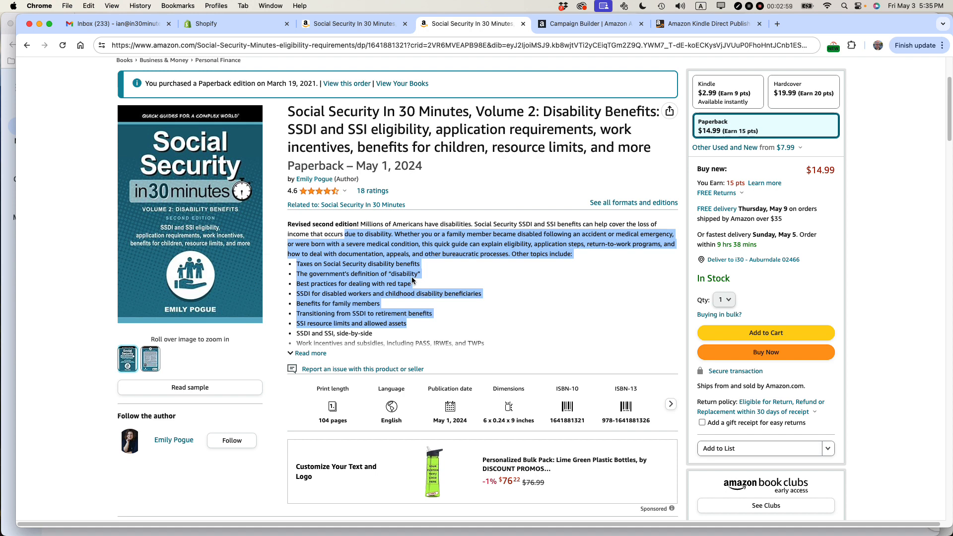
{"action": "left_click", "coordinate": [584, 21]}
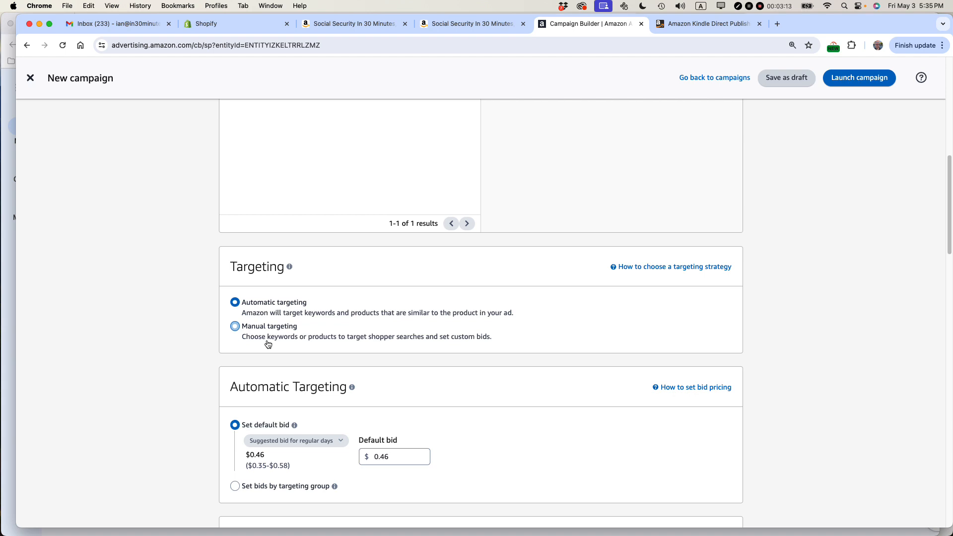
- Set the automatic targeting to use bids by targeting group instead of a default bid
{"action": "scroll", "coordinate": [177, 350], "scroll_direction": "down", "scroll_amount": 4}
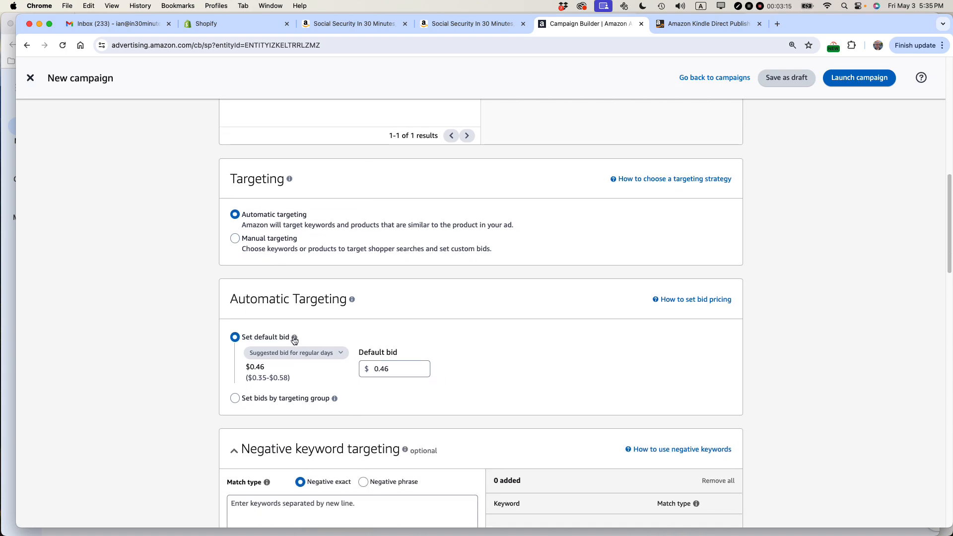
{"action": "left_click", "coordinate": [290, 353]}
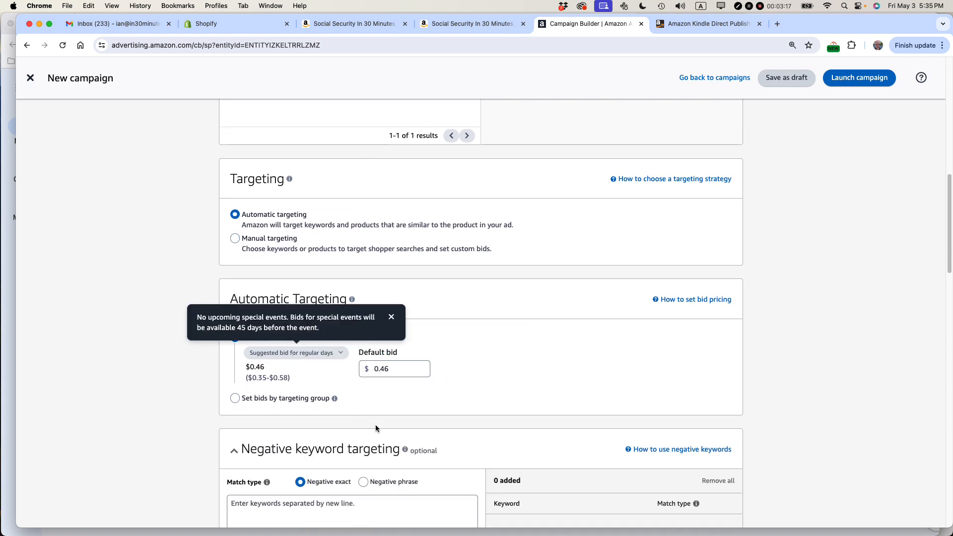
{"action": "left_click", "coordinate": [235, 398]}
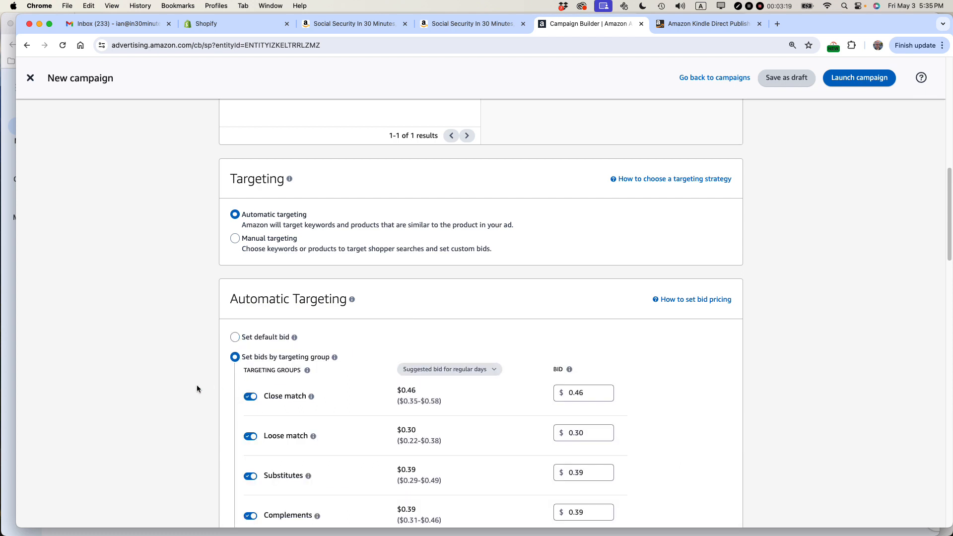
- Set the Close match bid to $0.55, after checking the book's title on its Amazon product page
{"action": "scroll", "coordinate": [196, 386], "scroll_direction": "down", "scroll_amount": 4}
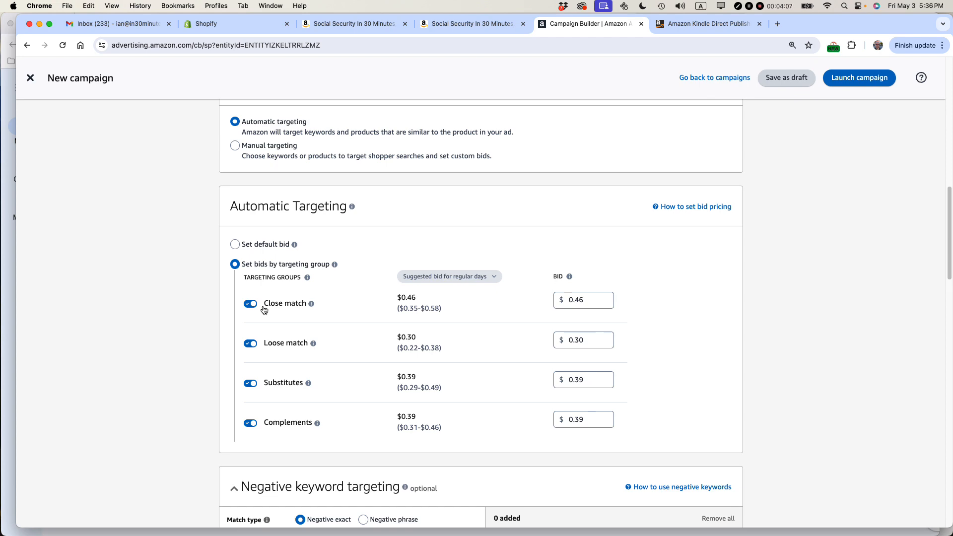
{"action": "left_click", "coordinate": [466, 25]}
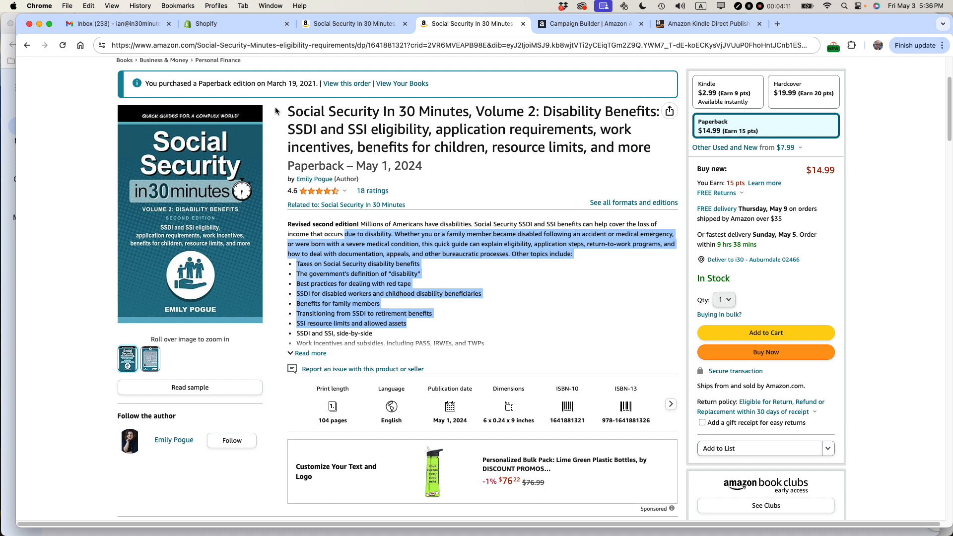
{"action": "left_click_drag", "start_coordinate": [288, 111], "coordinate": [380, 112]}
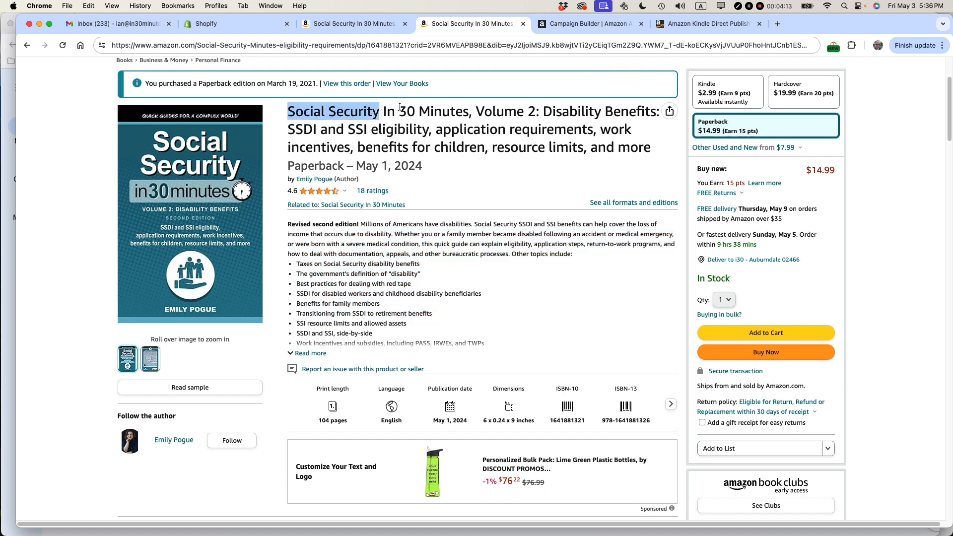
{"action": "left_click", "coordinate": [575, 24]}
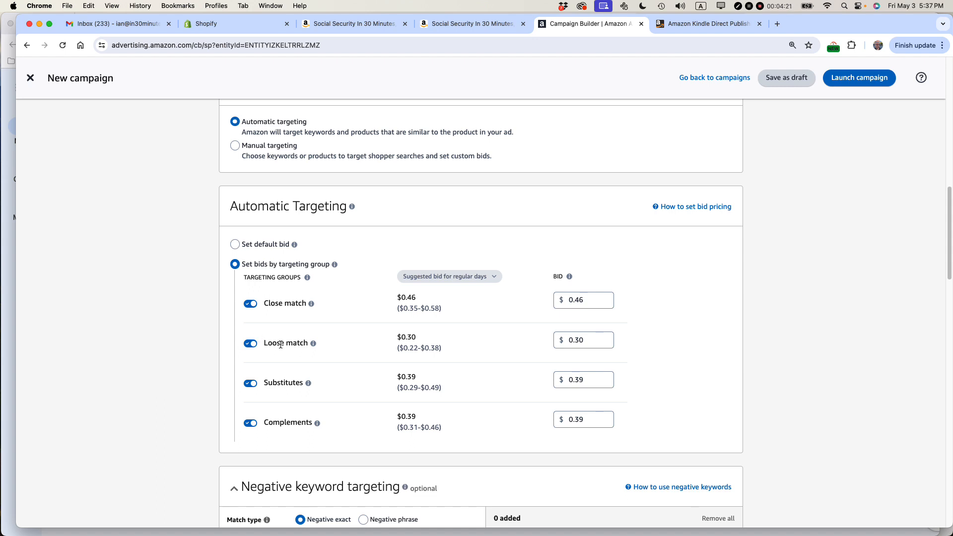
{"action": "double_click", "coordinate": [578, 300]}
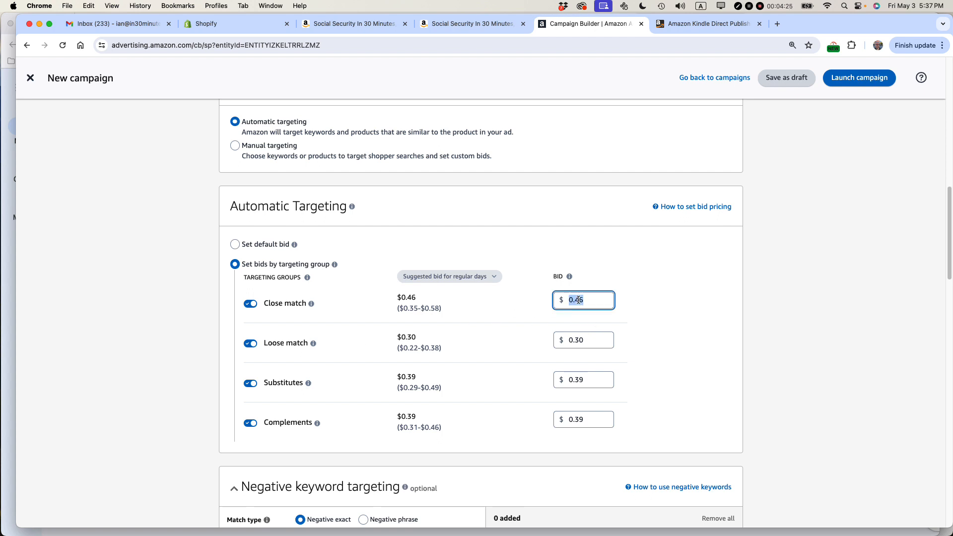
{"action": "type", "text": "0.55"}
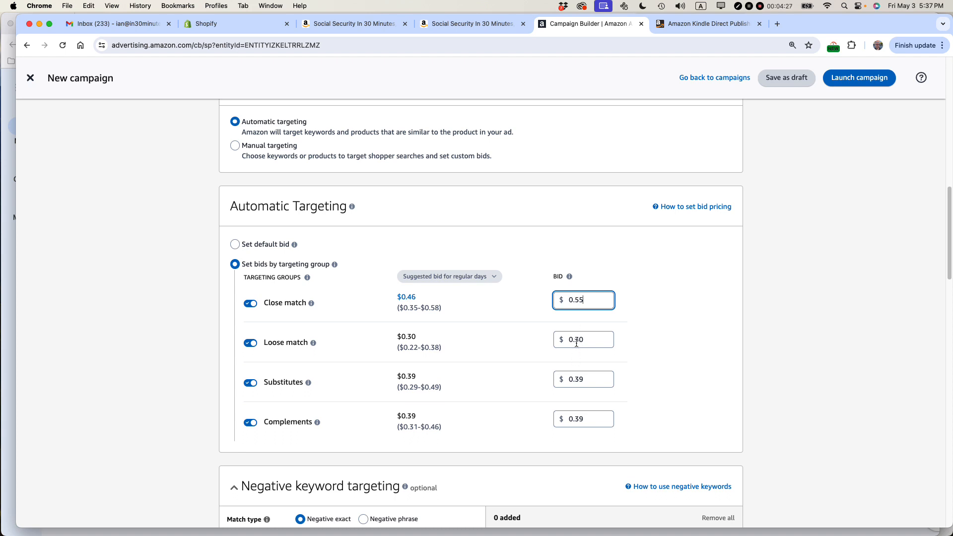
- Set the Loose match, Substitutes and Complements bids to $0.33 each
{"action": "double_click", "coordinate": [577, 343]}
{"action": "type", "text": "0.33"}
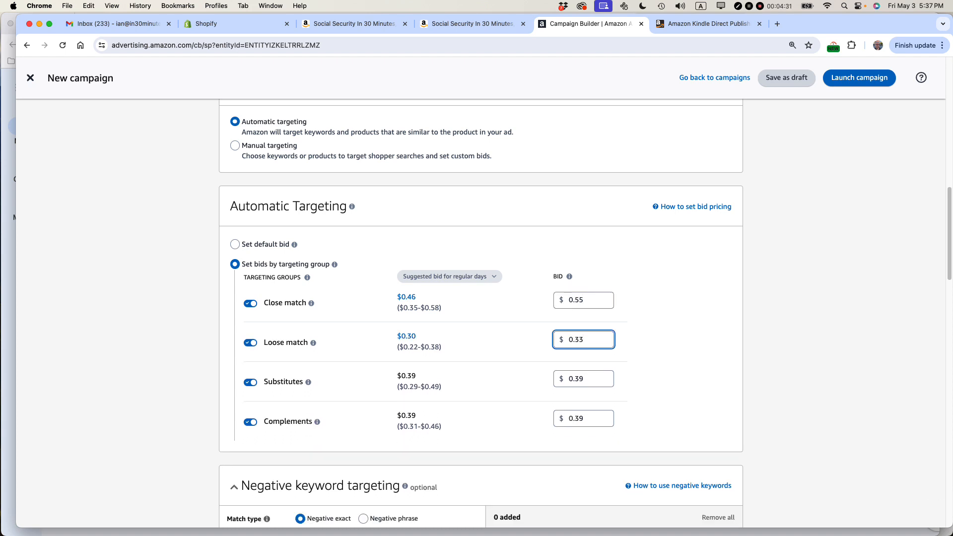
{"action": "double_click", "coordinate": [580, 380]}
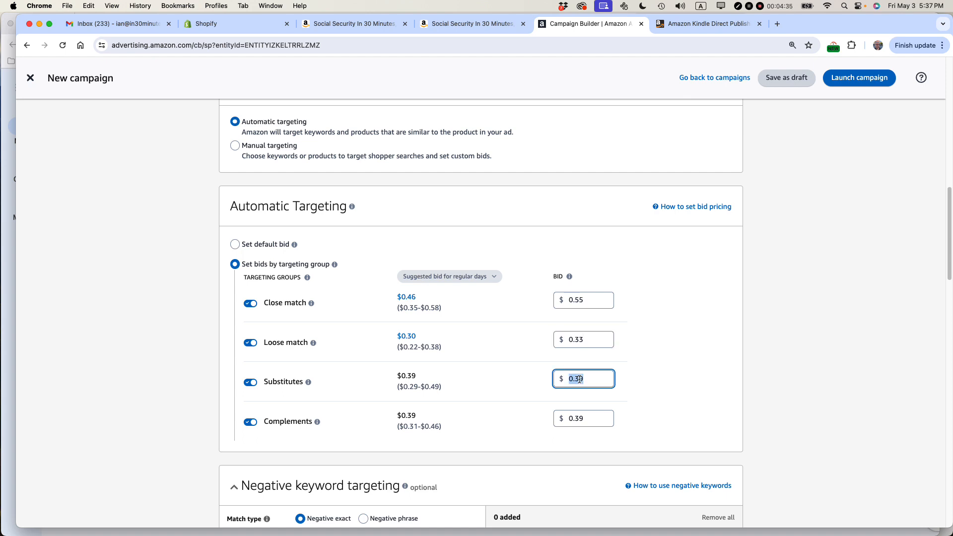
{"action": "type", "text": "0.33"}
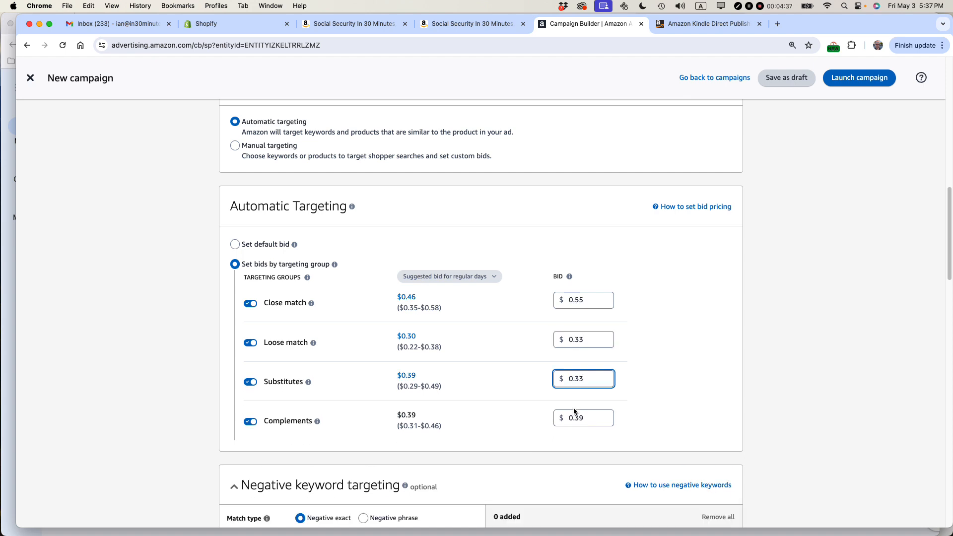
{"action": "double_click", "coordinate": [577, 419]}
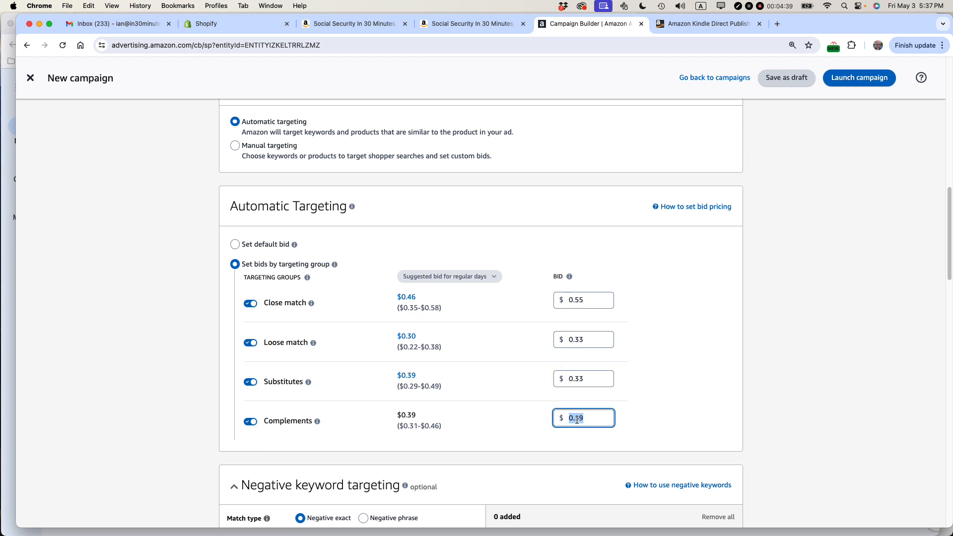
{"action": "type", "text": "0.33"}
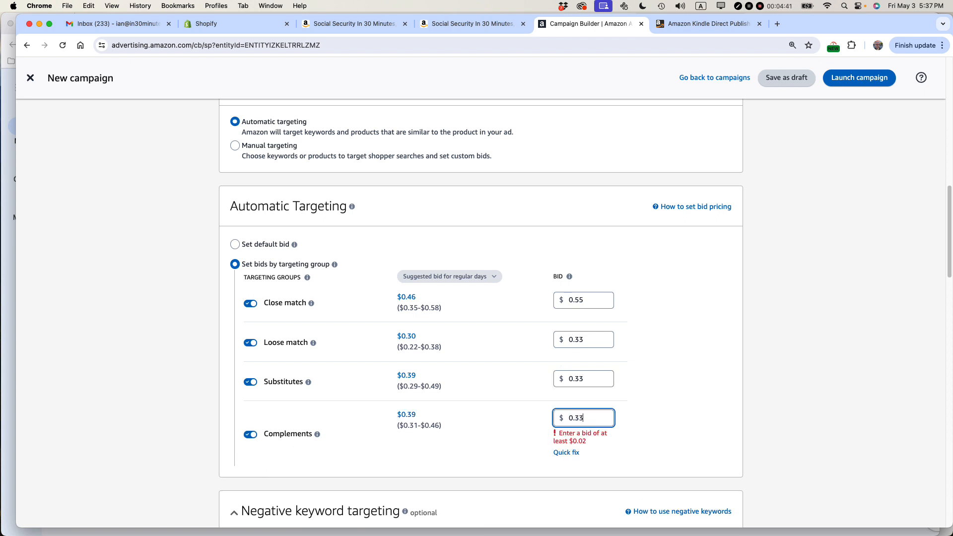
- Raise the Loose match bid to $0.44
{"action": "double_click", "coordinate": [582, 341]}
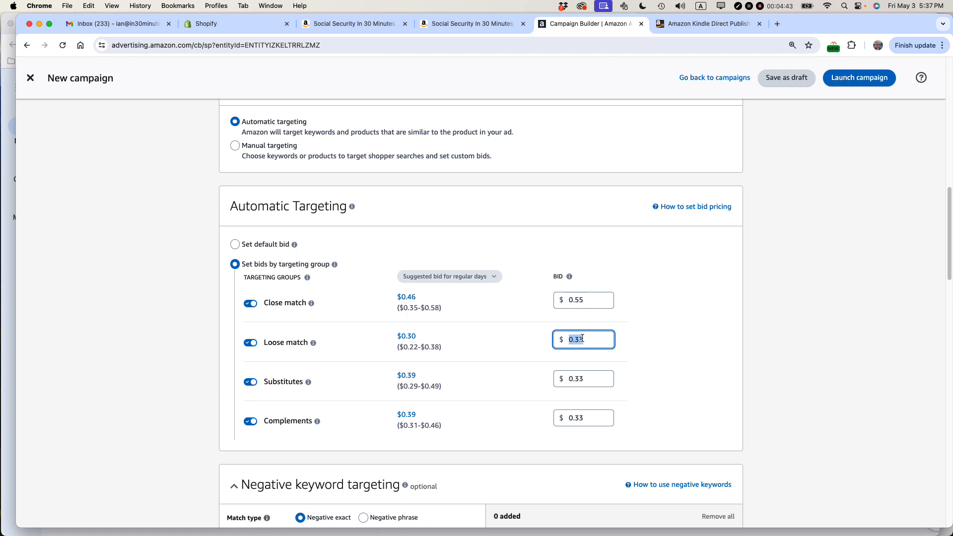
{"action": "type", "text": "0.44"}
{"action": "left_click", "coordinate": [783, 320]}
- Copy "Social Security In 30 Minutes" from the title on the book's Amazon product page into the negative exact keyword entry
{"action": "scroll", "coordinate": [784, 321], "scroll_direction": "down", "scroll_amount": 6}
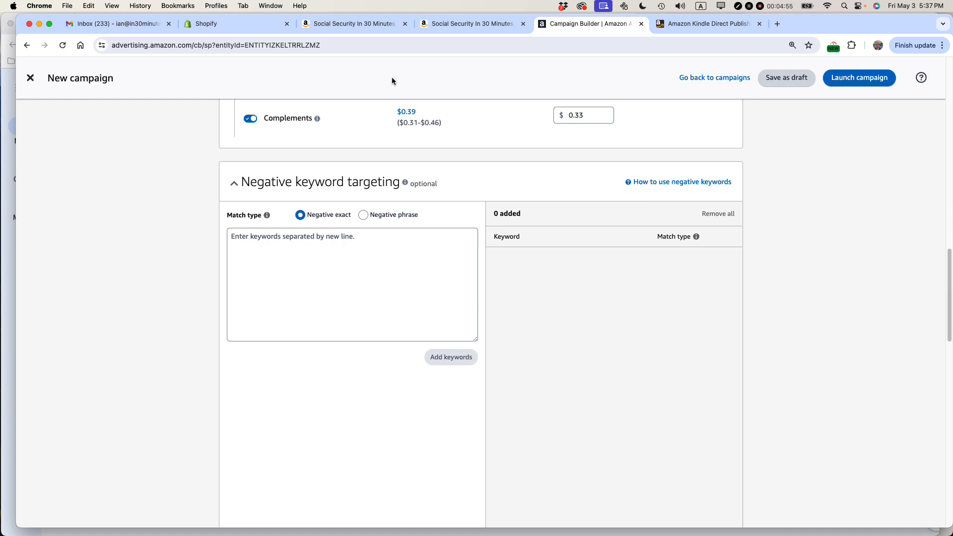
{"action": "left_click", "coordinate": [478, 29]}
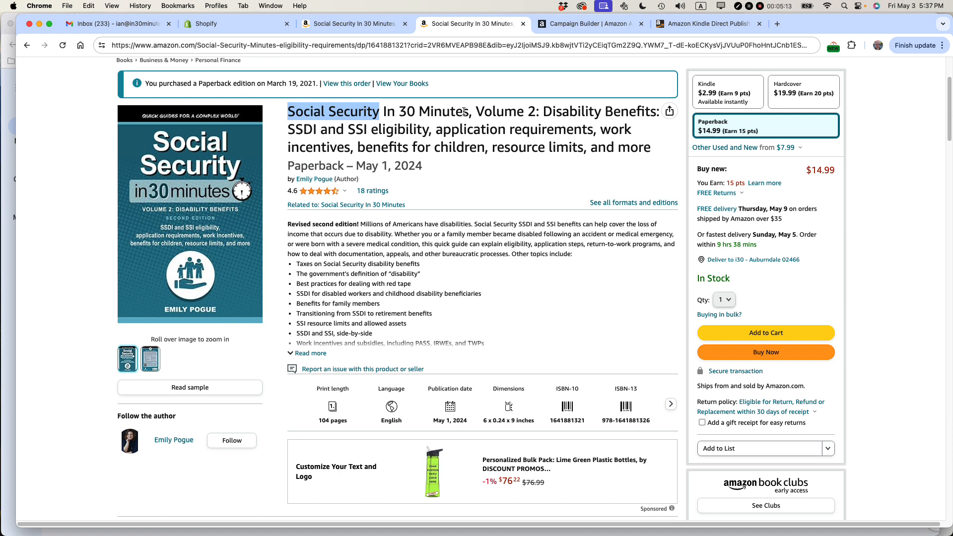
{"action": "left_click_drag", "start_coordinate": [469, 111], "coordinate": [288, 110]}
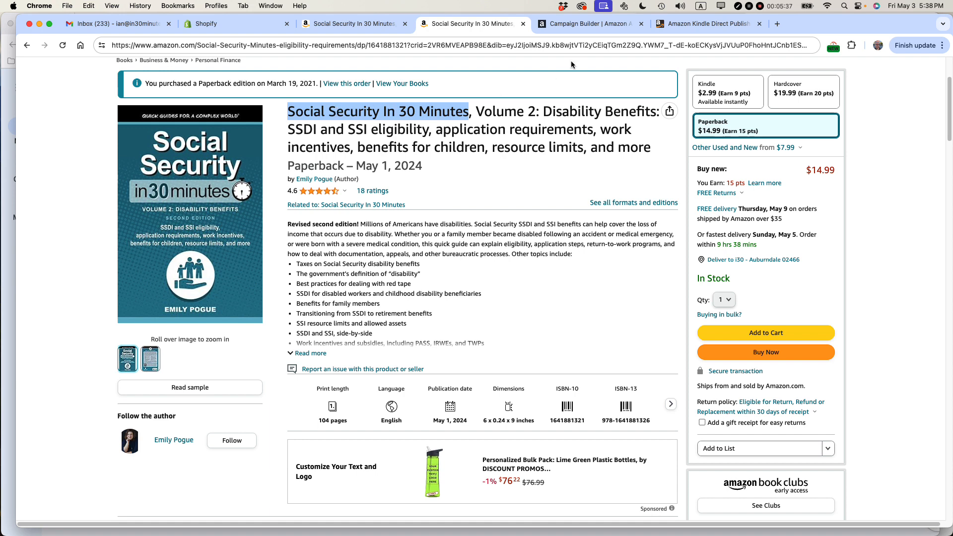
{"action": "left_click", "coordinate": [578, 23]}
{"action": "left_click", "coordinate": [263, 248]}
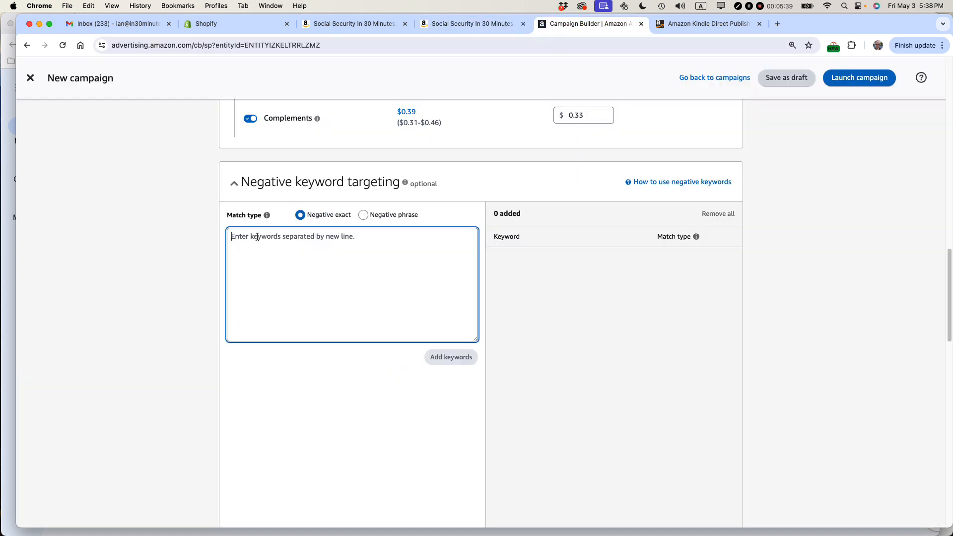
{"action": "key", "text": "super+v"}
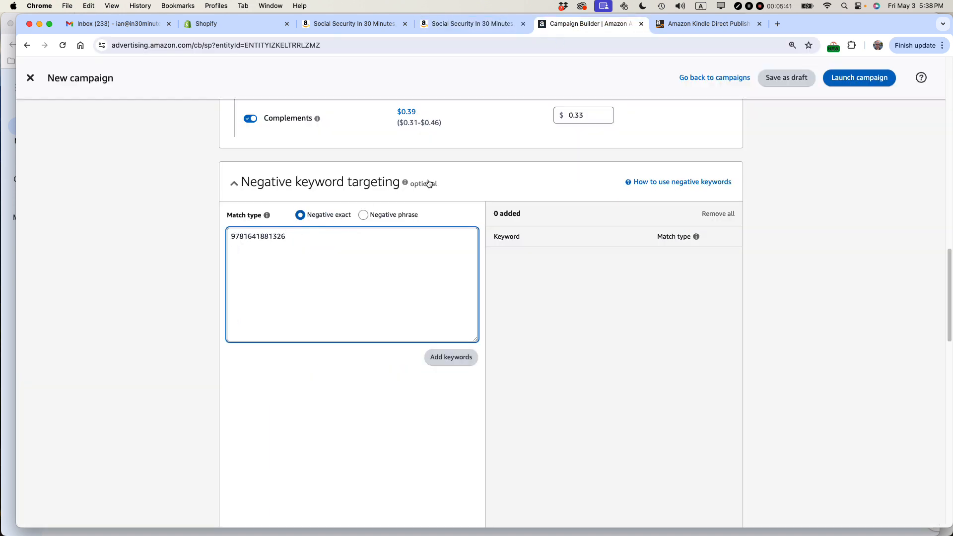
{"action": "key", "text": "super+z"}
{"action": "left_click", "coordinate": [469, 24]}
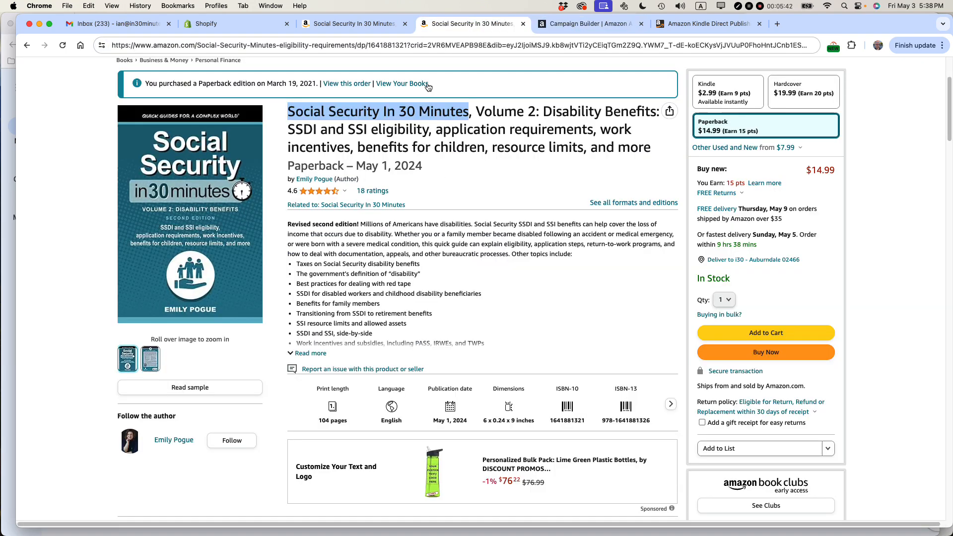
{"action": "right_click", "coordinate": [348, 111]}
{"action": "left_click", "coordinate": [370, 126]}
{"action": "left_click", "coordinate": [550, 28]}
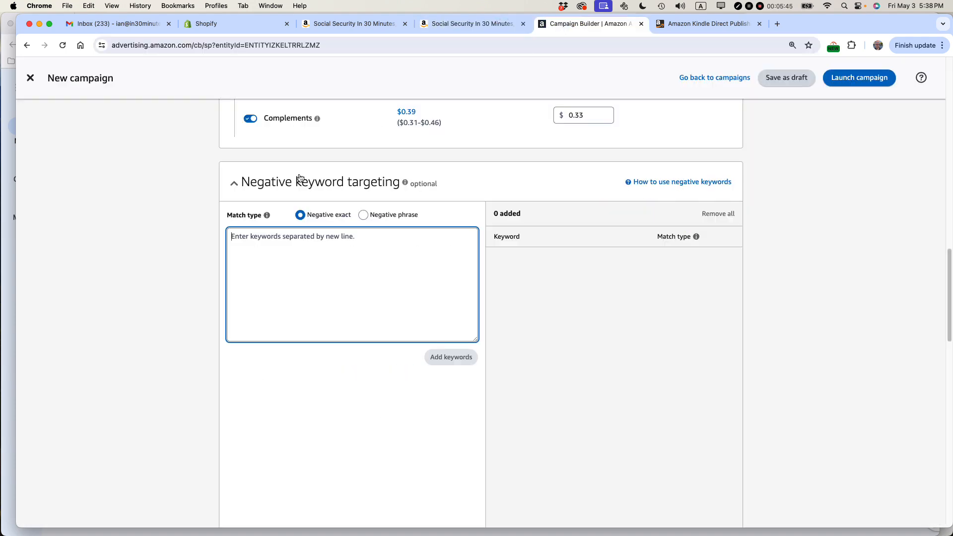
{"action": "key", "text": "super+v"}
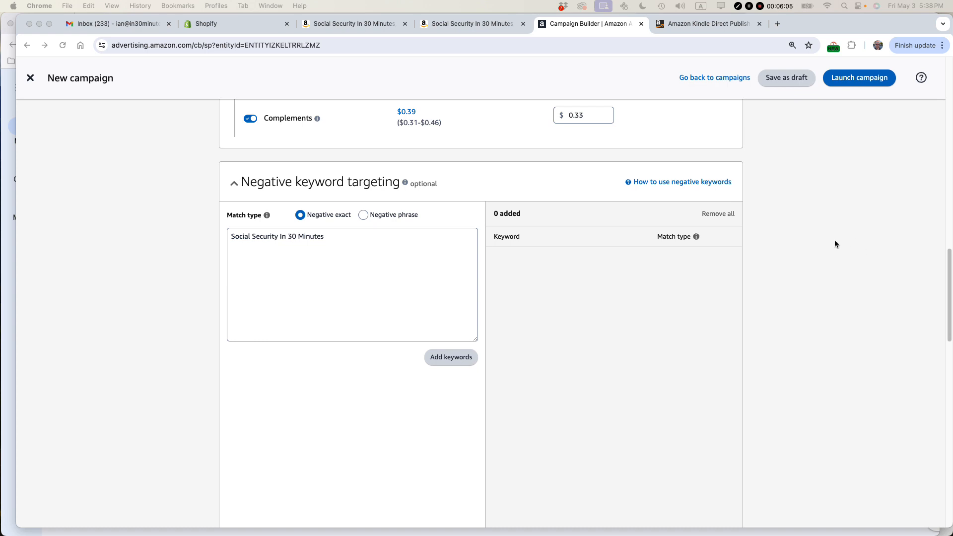
- Append the author's name, "in 30 minutes", "i30 media" and "in30minutes" to the entry and add all the keywords as negative exact
{"action": "left_click", "coordinate": [331, 236]}
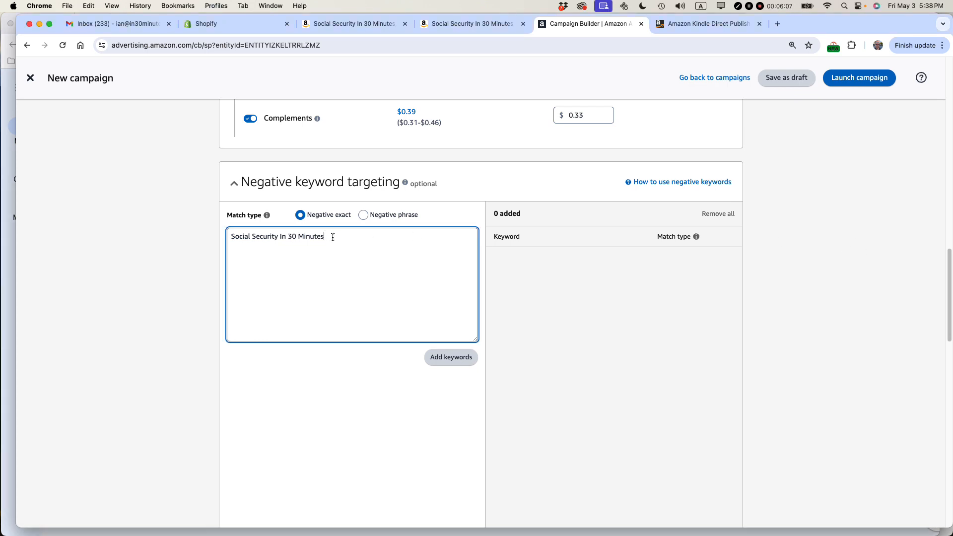
{"action": "key", "text": "super+v"}
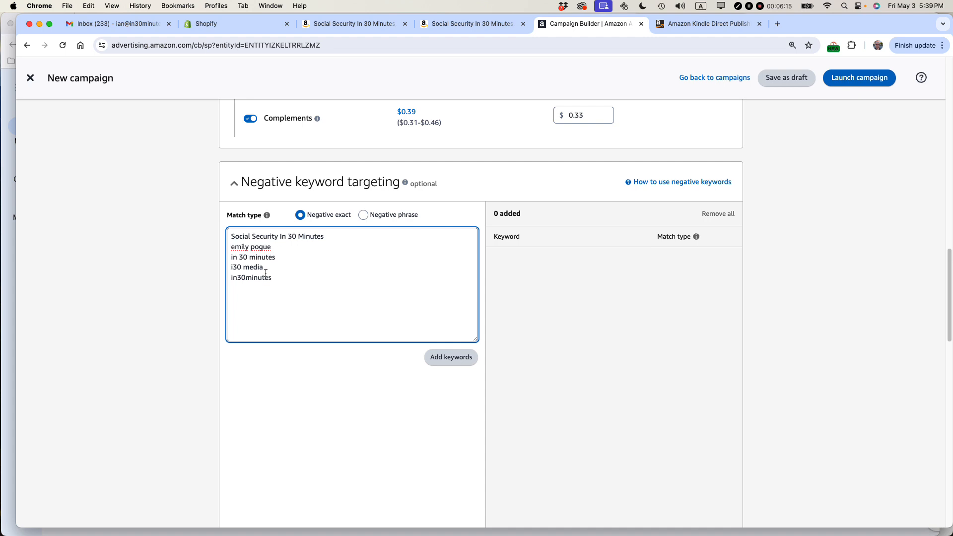
{"action": "left_click", "coordinate": [450, 358]}
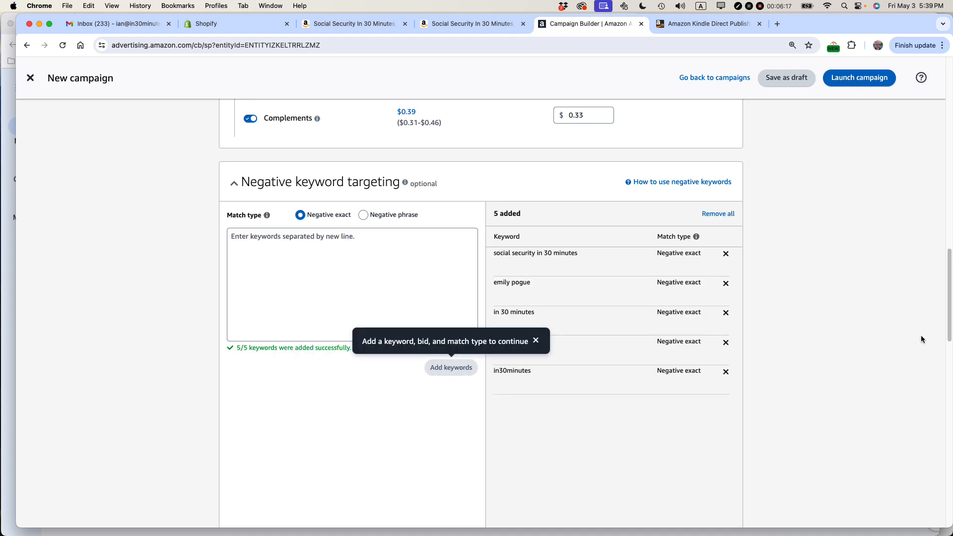
- Exclude the prepared ASIN list of In 30 Minutes books and cheat sheets in the negative product targeting
{"action": "scroll", "coordinate": [832, 276], "scroll_direction": "down", "scroll_amount": 10}
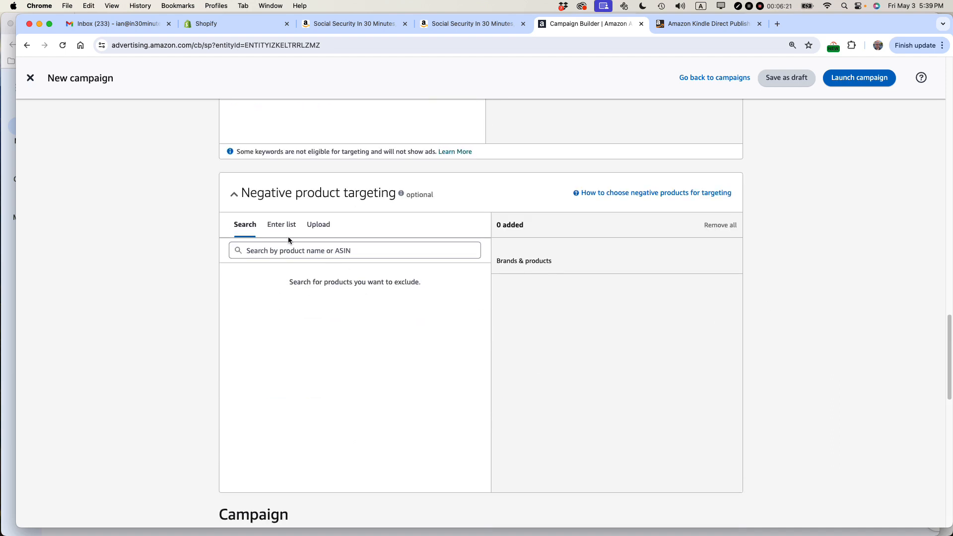
{"action": "left_click", "coordinate": [276, 227]}
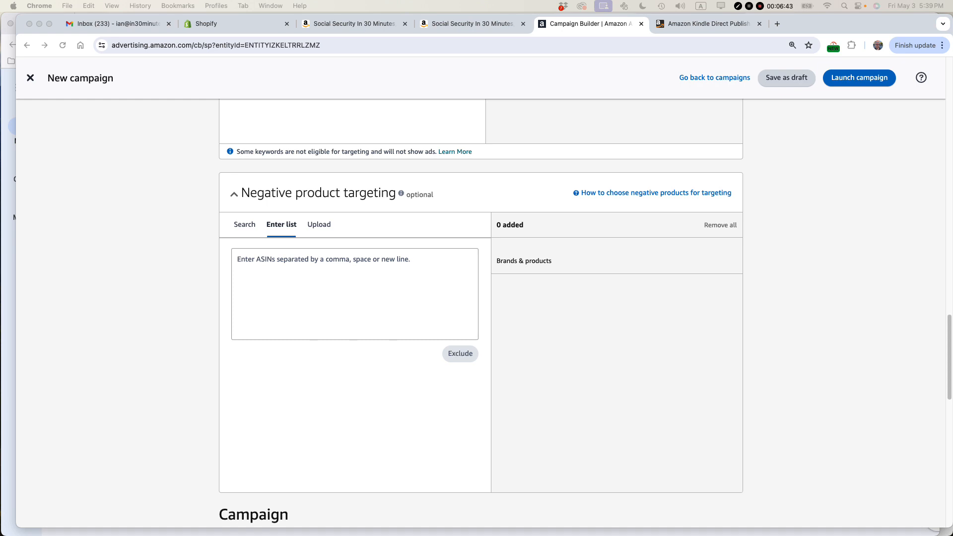
{"action": "left_click", "coordinate": [322, 263]}
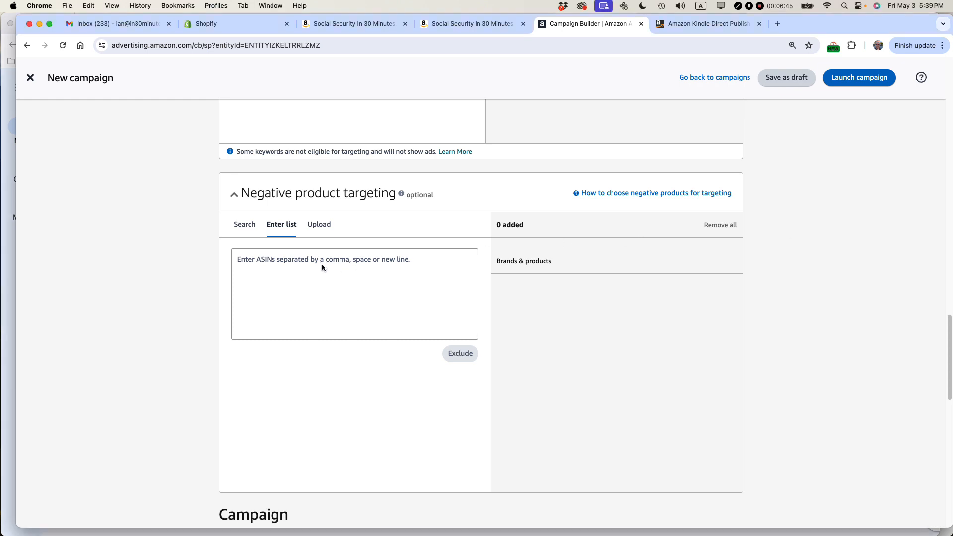
{"action": "key", "text": "super+v"}
{"action": "left_click", "coordinate": [466, 354]}
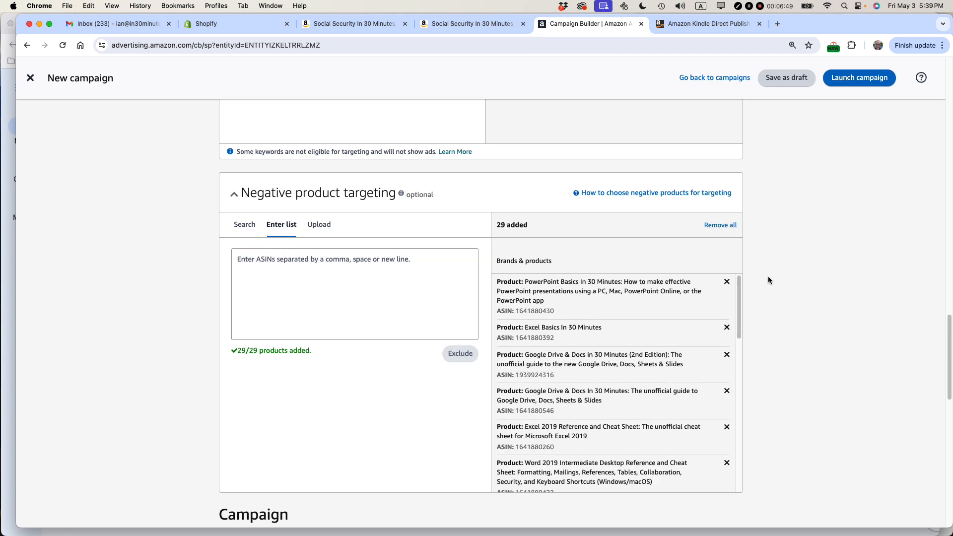
- Review the excluded products, and compare the description of up-and-down dynamic bidding with the Close match bid
{"action": "scroll", "coordinate": [739, 223], "scroll_direction": "down", "scroll_amount": 1}
{"action": "scroll", "coordinate": [738, 225], "scroll_direction": "down", "scroll_amount": 10}
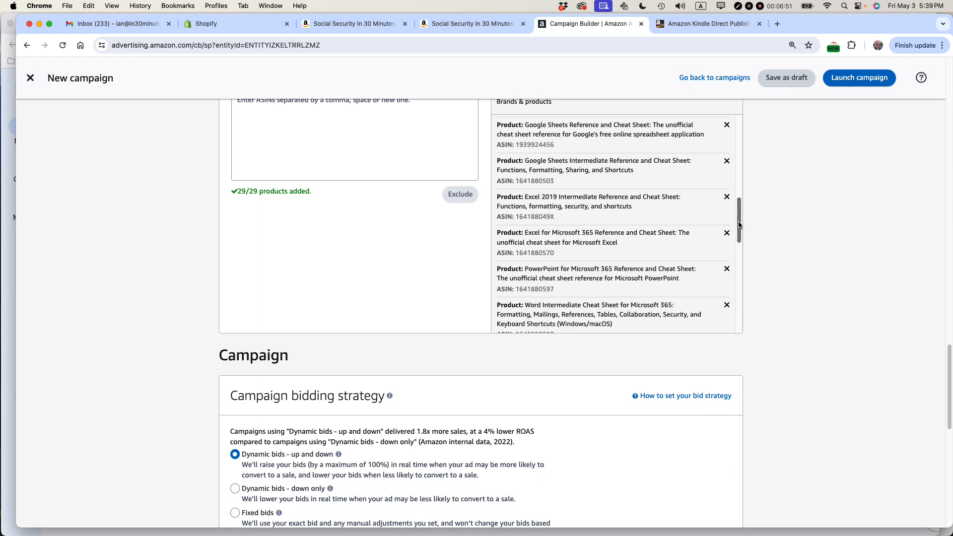
{"action": "scroll", "coordinate": [359, 376], "scroll_direction": "down", "scroll_amount": 5}
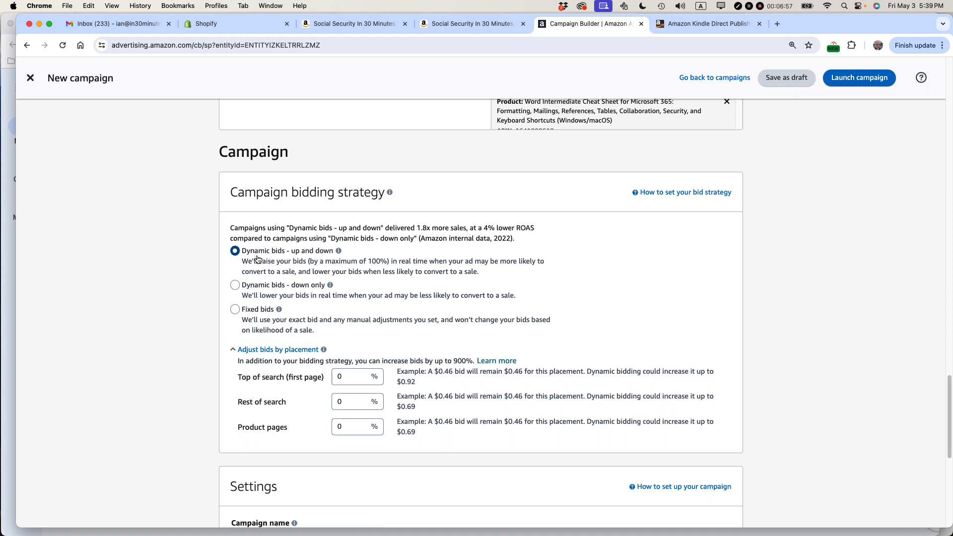
{"action": "left_click_drag", "start_coordinate": [243, 265], "coordinate": [431, 267]}
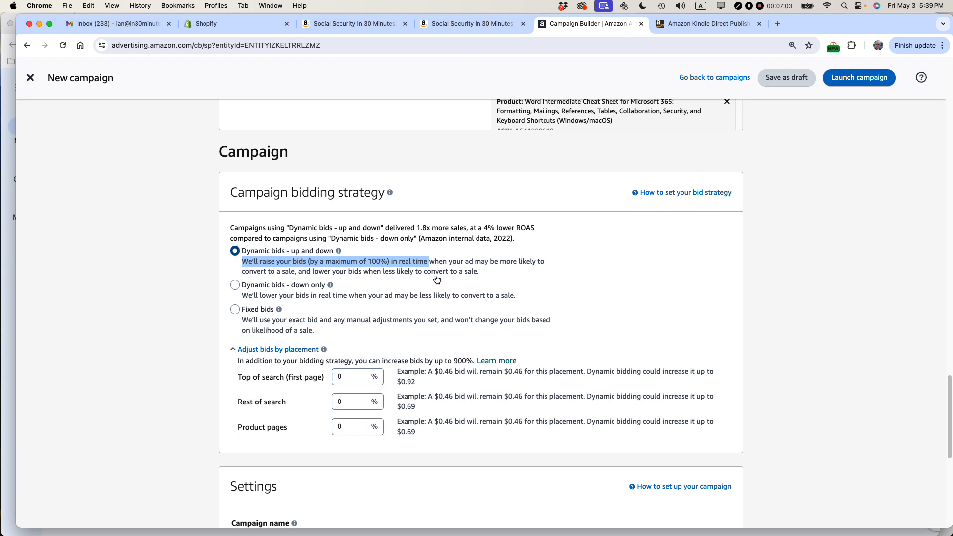
{"action": "scroll", "coordinate": [433, 271], "scroll_direction": "up", "scroll_amount": 15}
{"action": "scroll", "coordinate": [435, 274], "scroll_direction": "up", "scroll_amount": 5}
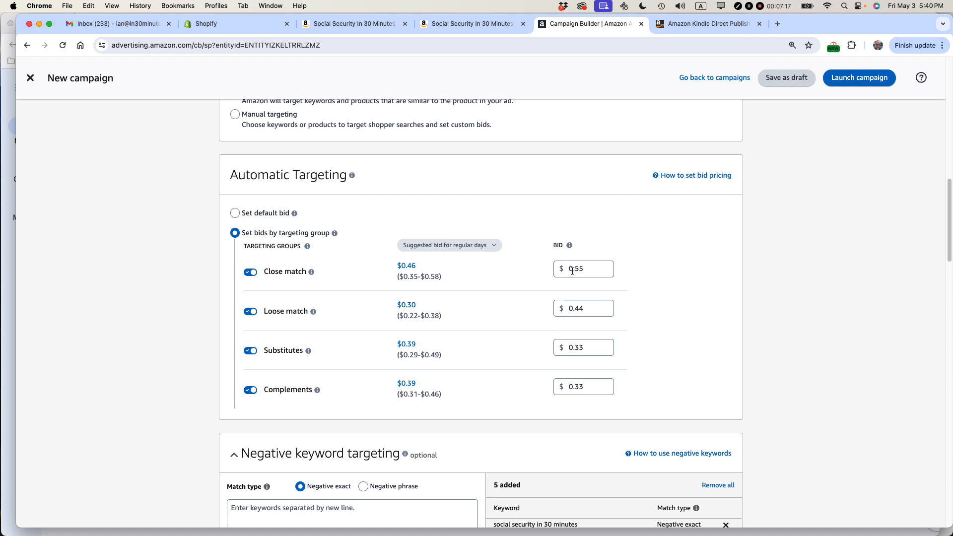
{"action": "left_click", "coordinate": [588, 271]}
{"action": "scroll", "coordinate": [809, 281], "scroll_direction": "down", "scroll_amount": 15}
{"action": "scroll", "coordinate": [808, 284], "scroll_direction": "down", "scroll_amount": 2}
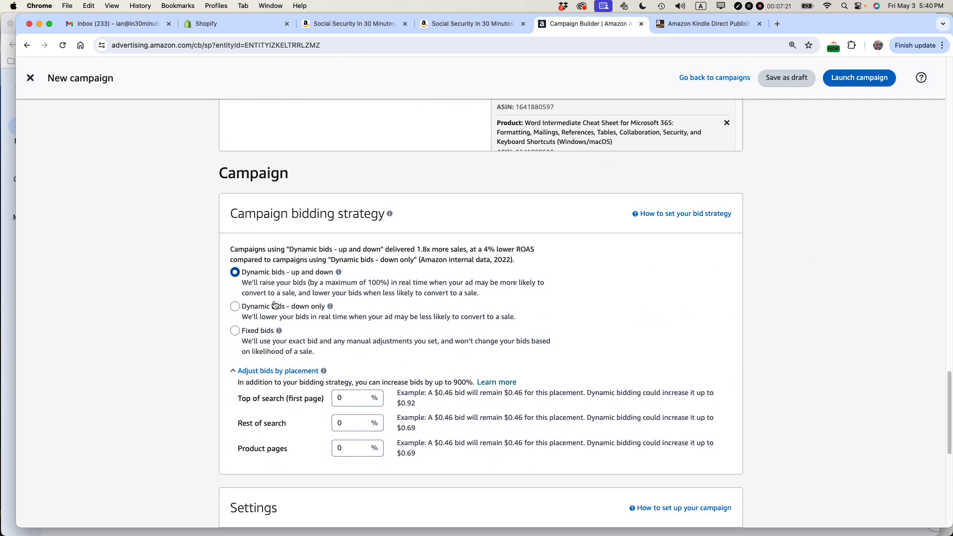
- Choose Dynamic bids - down only, with placement increases of 15% for top of search and 8% for rest of search
{"action": "left_click", "coordinate": [235, 307]}
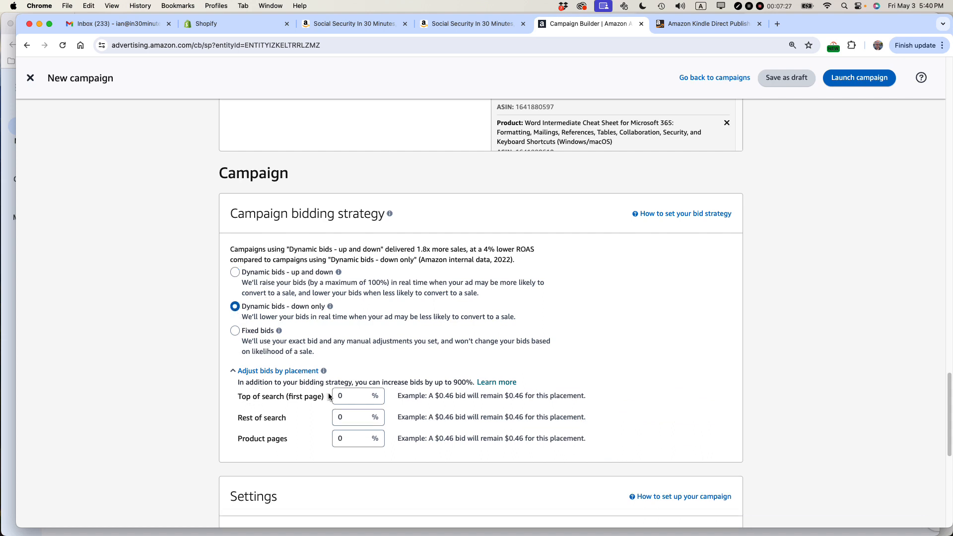
{"action": "left_click_drag", "start_coordinate": [347, 397], "coordinate": [332, 397]}
{"action": "type", "text": "15"}
{"action": "left_click", "coordinate": [345, 419]}
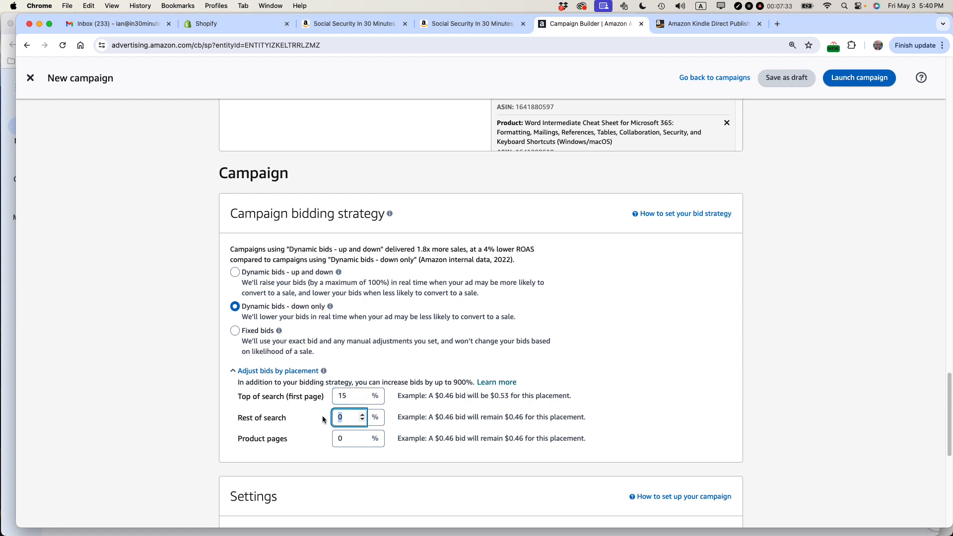
{"action": "left_click", "coordinate": [756, 403]}
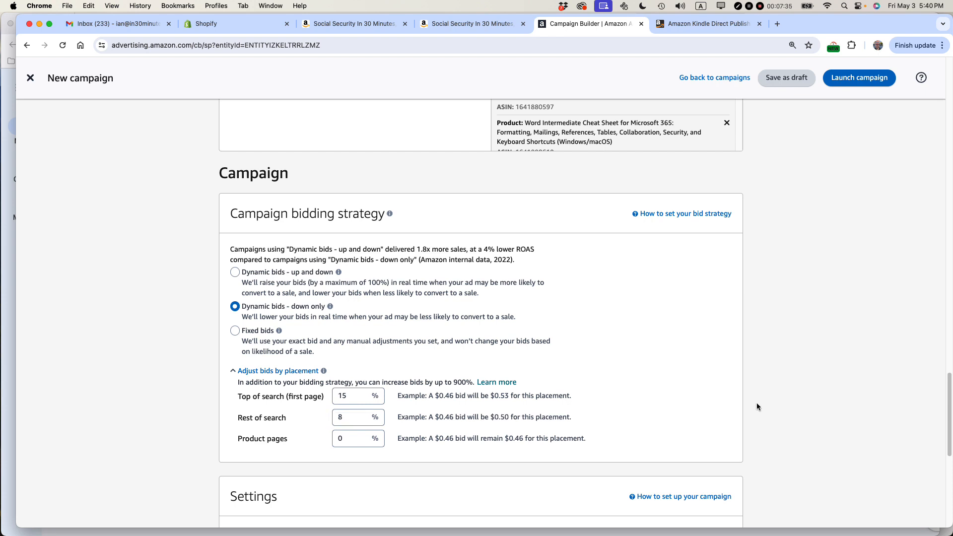
{"action": "scroll", "coordinate": [760, 400], "scroll_direction": "down", "scroll_amount": 1}
{"action": "scroll", "coordinate": [762, 398], "scroll_direction": "down", "scroll_amount": 3}
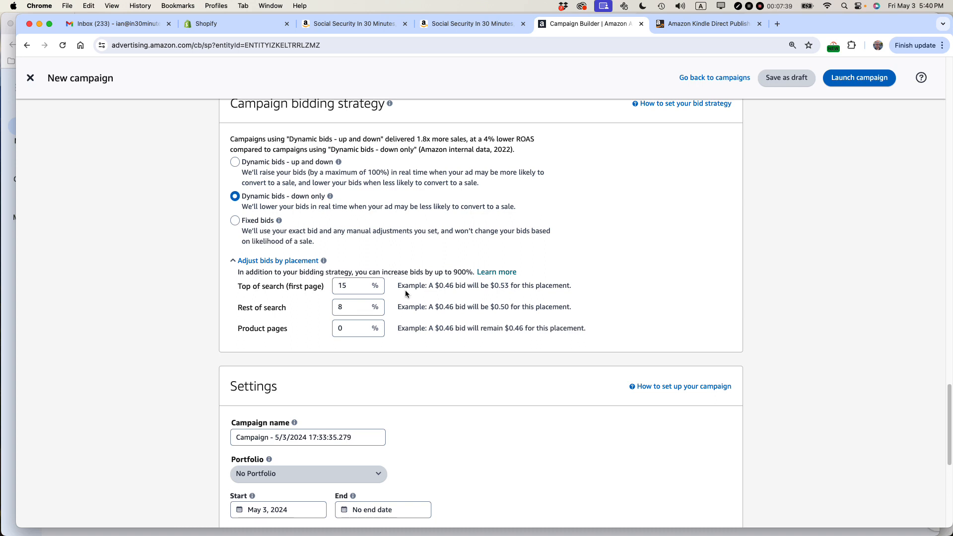
{"action": "left_click_drag", "start_coordinate": [438, 287], "coordinate": [512, 285]}
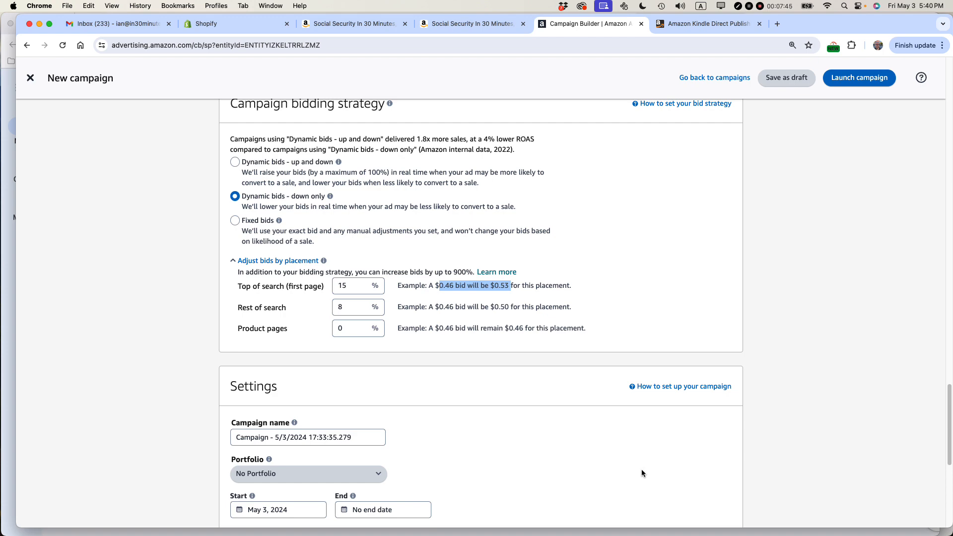
- Name the campaign "Social Security v2e2 SP Auto May 2024" and assign it to the Social Security portfolio
{"action": "scroll", "coordinate": [839, 438], "scroll_direction": "down", "scroll_amount": 5}
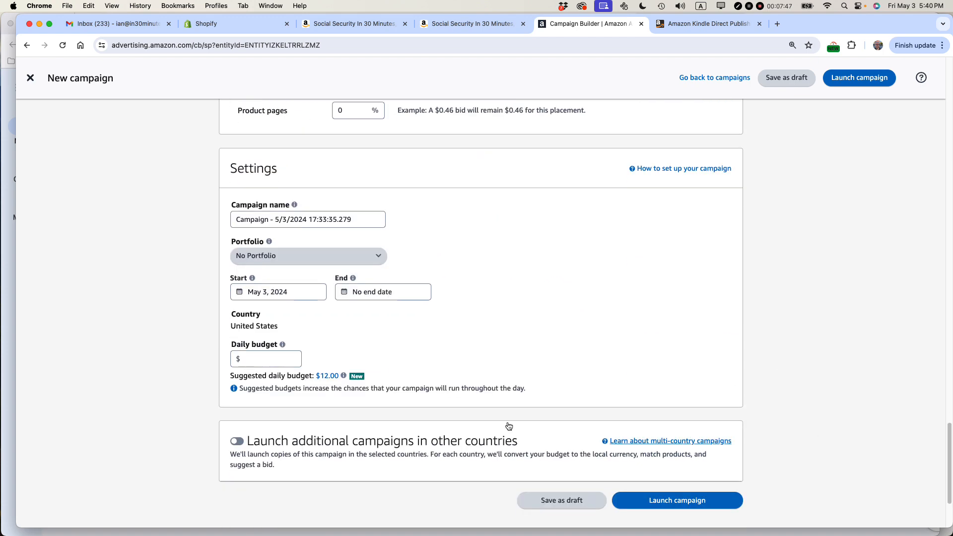
{"action": "left_click", "coordinate": [249, 218]}
{"action": "triple_click", "coordinate": [248, 217]}
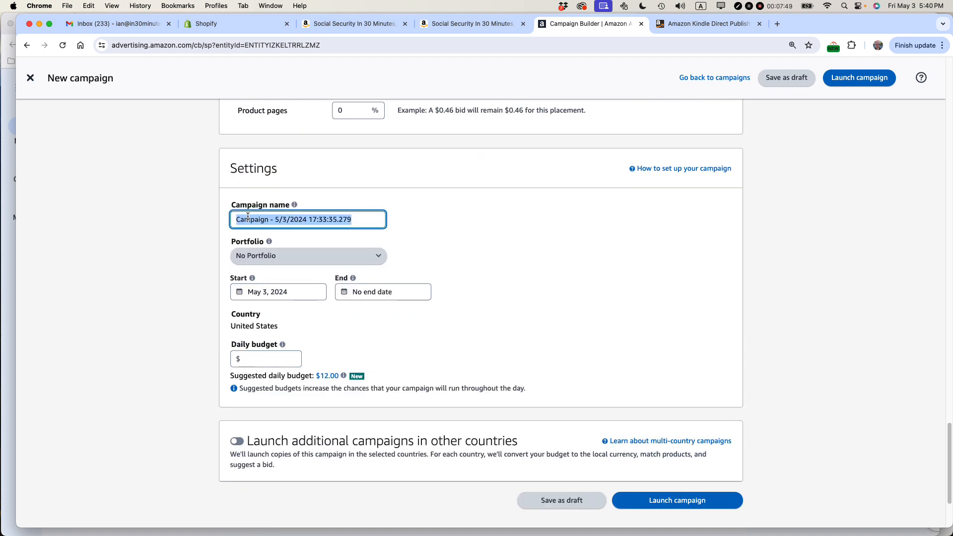
{"action": "type", "text": "Social Secu"}
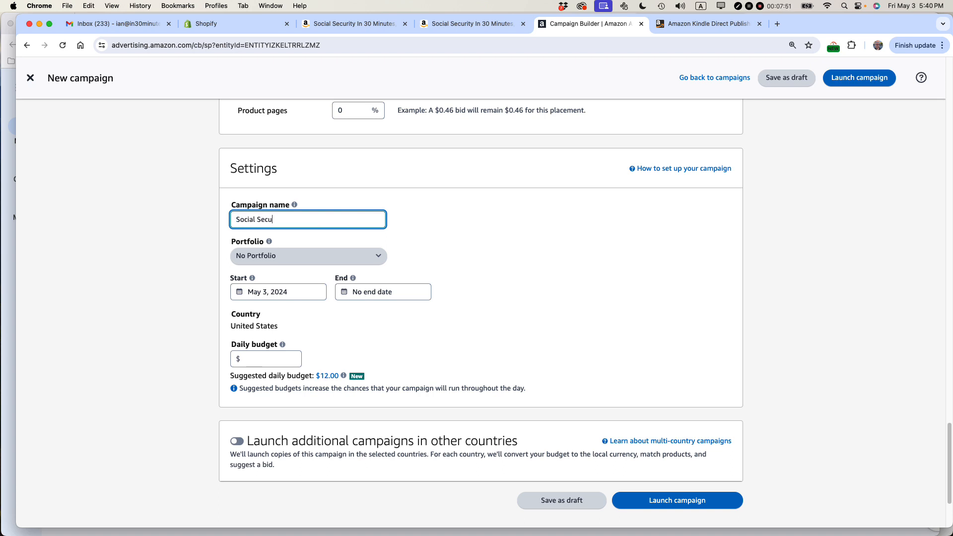
{"action": "type", "text": "rity v2e2 SP Auto May 2024"}
{"action": "left_click", "coordinate": [310, 257]}
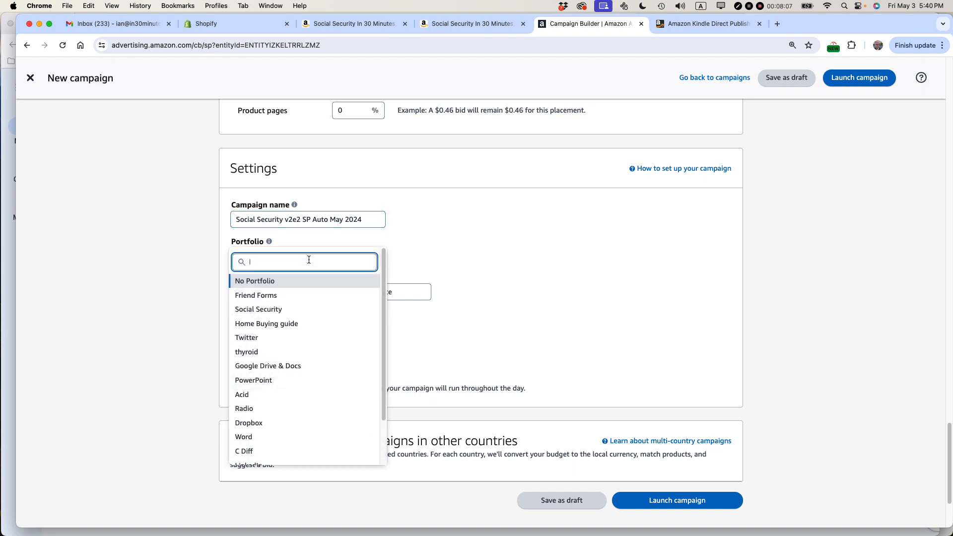
{"action": "left_click", "coordinate": [267, 309]}
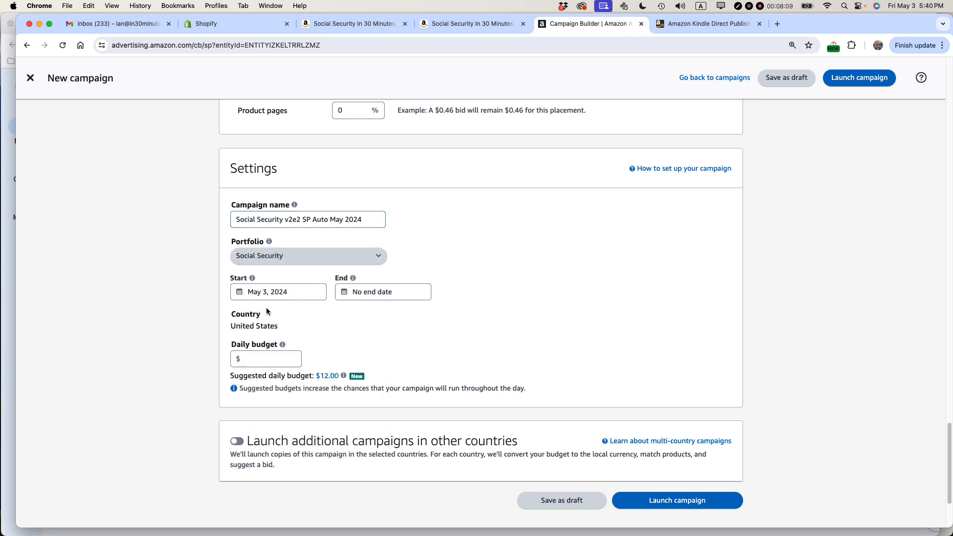
- Set the campaign's daily budget to $15 and launch the campaign
{"action": "left_click", "coordinate": [399, 292]}
{"action": "left_click", "coordinate": [253, 356]}
{"action": "type", "text": "15"}
{"action": "left_click", "coordinate": [400, 351]}
{"action": "left_click", "coordinate": [671, 502]}
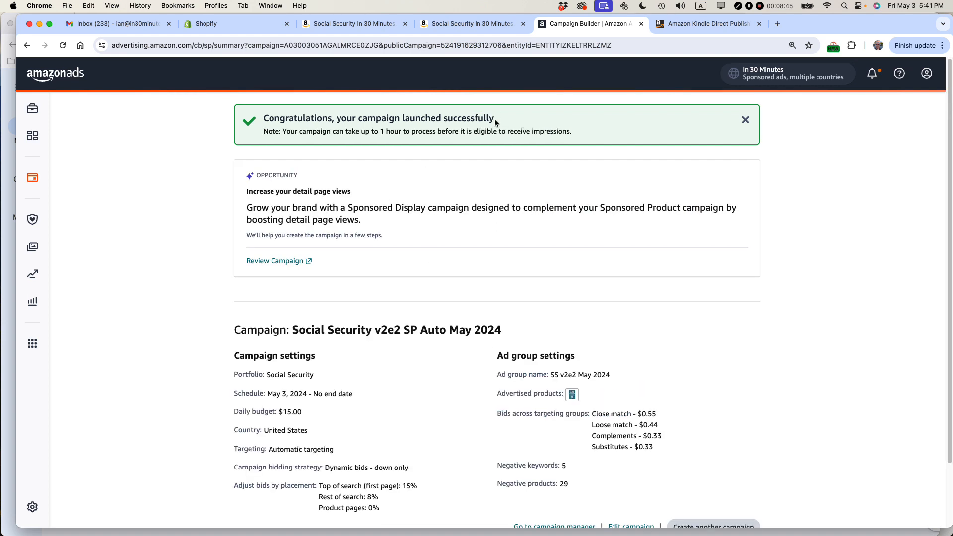
- Check the campaign launch confirmation and switch to the Lean Media blog in Safari
{"action": "left_click_drag", "start_coordinate": [495, 119], "coordinate": [338, 121]}
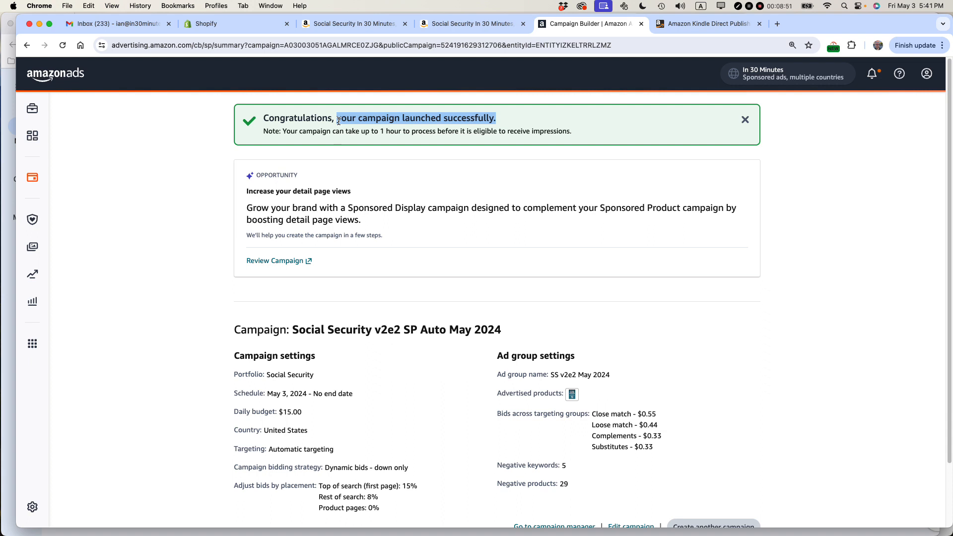
{"action": "key", "text": "super+Tab"}
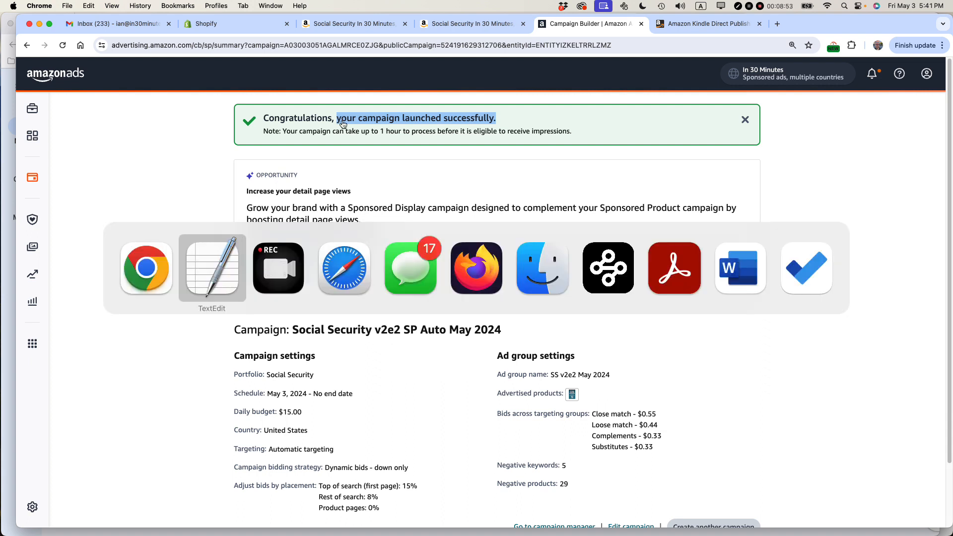
{"action": "key", "text": "super+Tab"}
{"action": "key", "text": "super+Tab"}
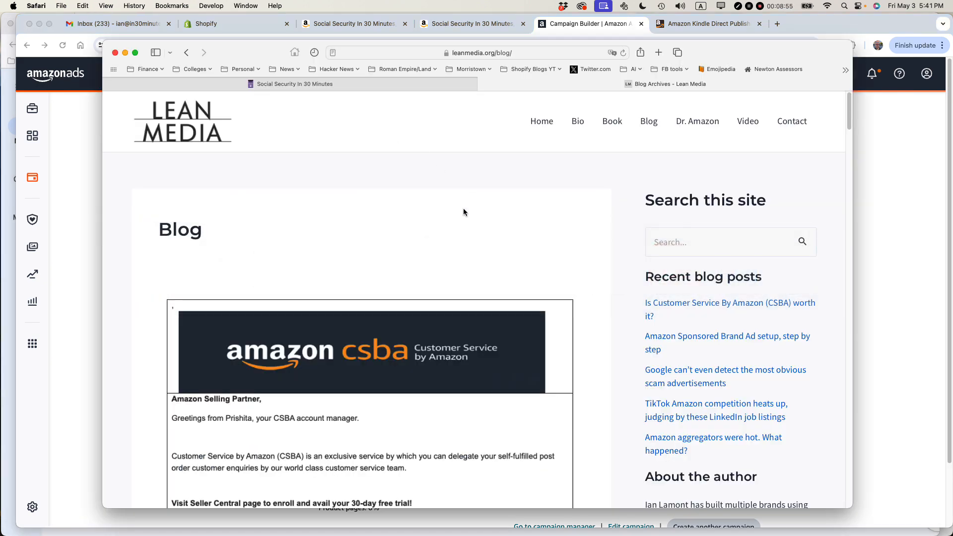